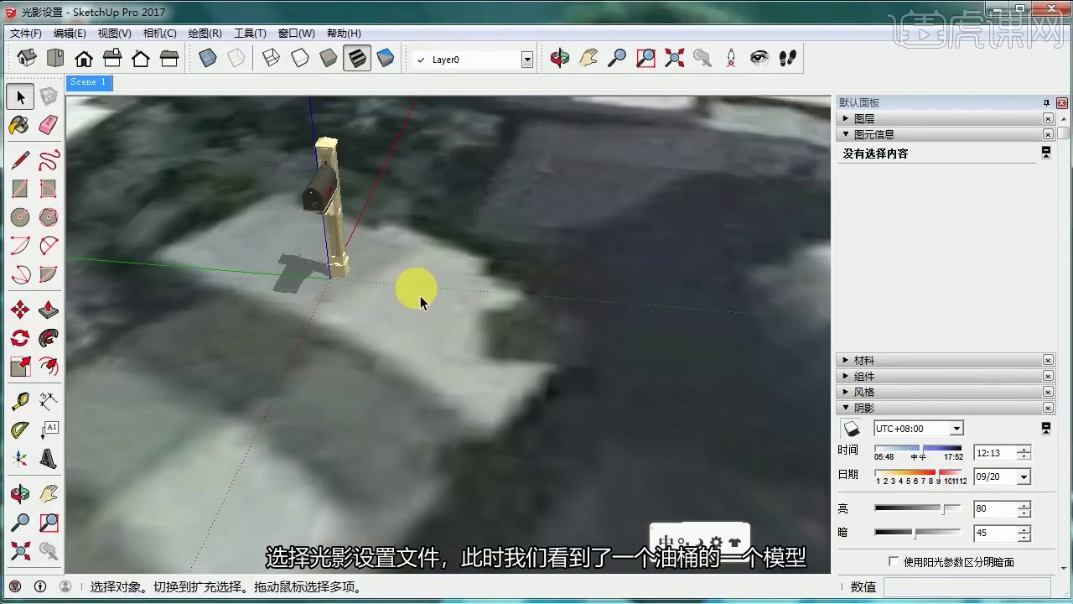
# Step: Open the model information from the mailbox group and display its geographic location (地理位置) settings
pyautogui.scroll(-5, 420, 295)
pyautogui.moveTo(412, 288)
pyautogui.mouseDown(button='middle')
pyautogui.moveTo(372, 294)
pyautogui.moveTo(625, 267)
pyautogui.moveTo(528, 269)
pyautogui.moveTo(444, 278)
pyautogui.moveTo(717, 272)
pyautogui.moveTo(515, 283)
pyautogui.moveTo(446, 304)
pyautogui.moveTo(674, 287)
pyautogui.moveTo(432, 287)
pyautogui.moveTo(478, 287)
pyautogui.mouseUp(button='middle')
pyautogui.rightClick(480, 288)
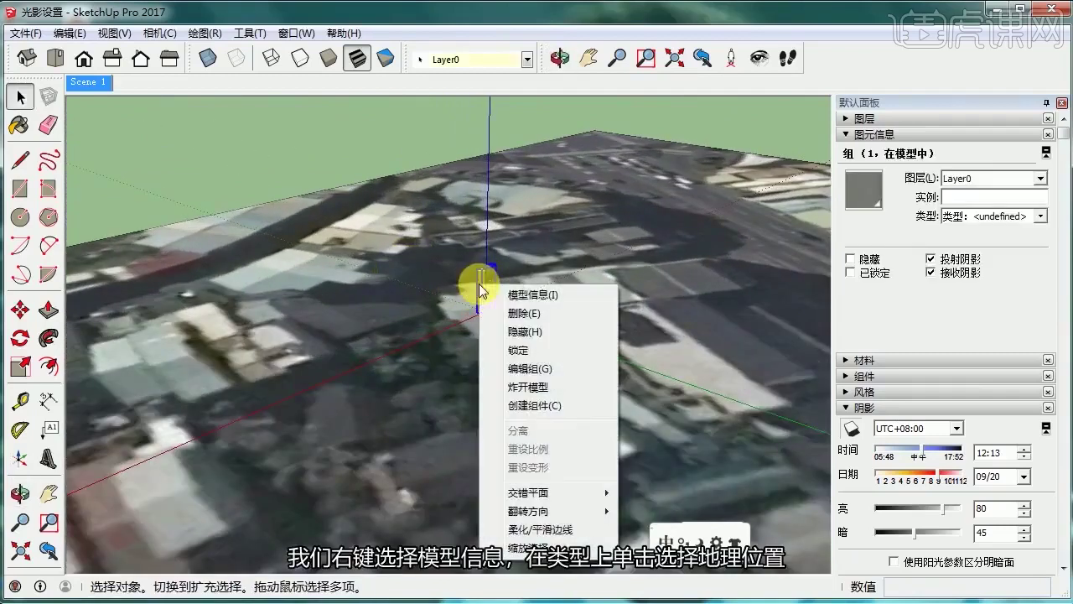
pyautogui.click(506, 294)
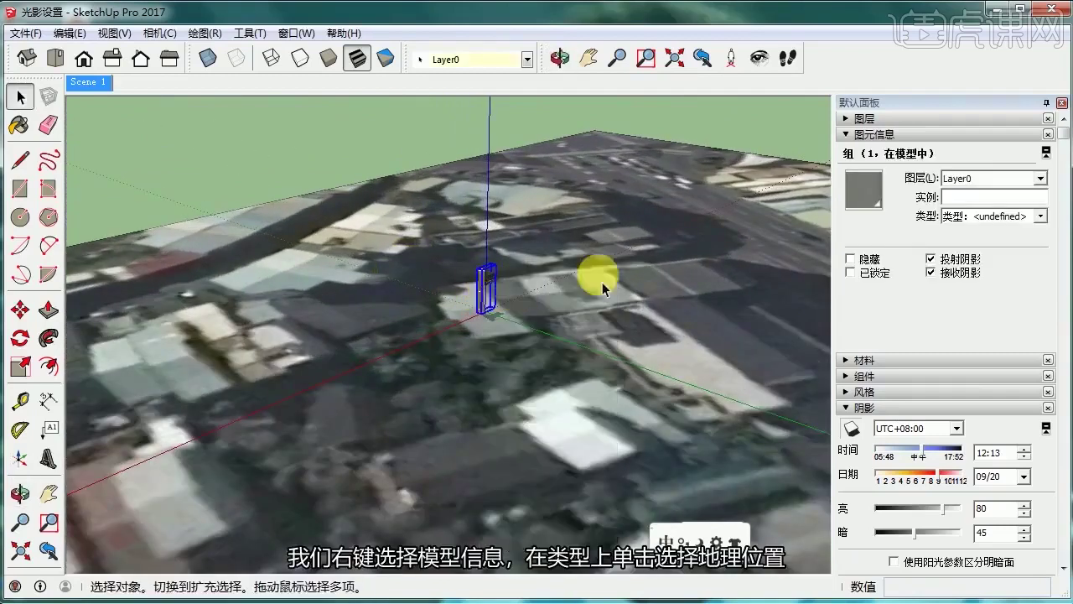
pyautogui.click(975, 220)
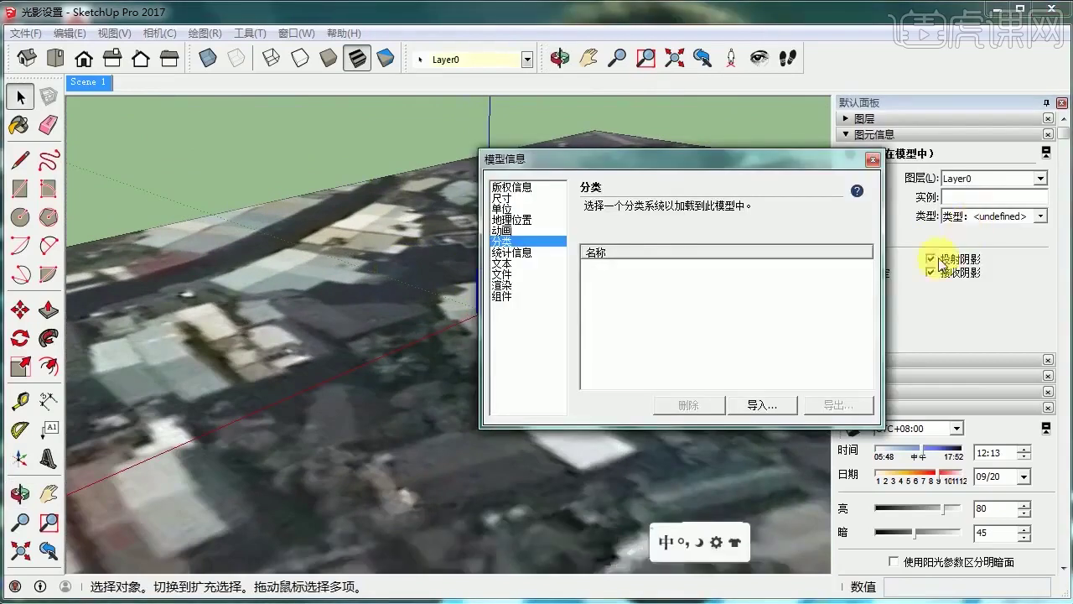
pyautogui.click(528, 219)
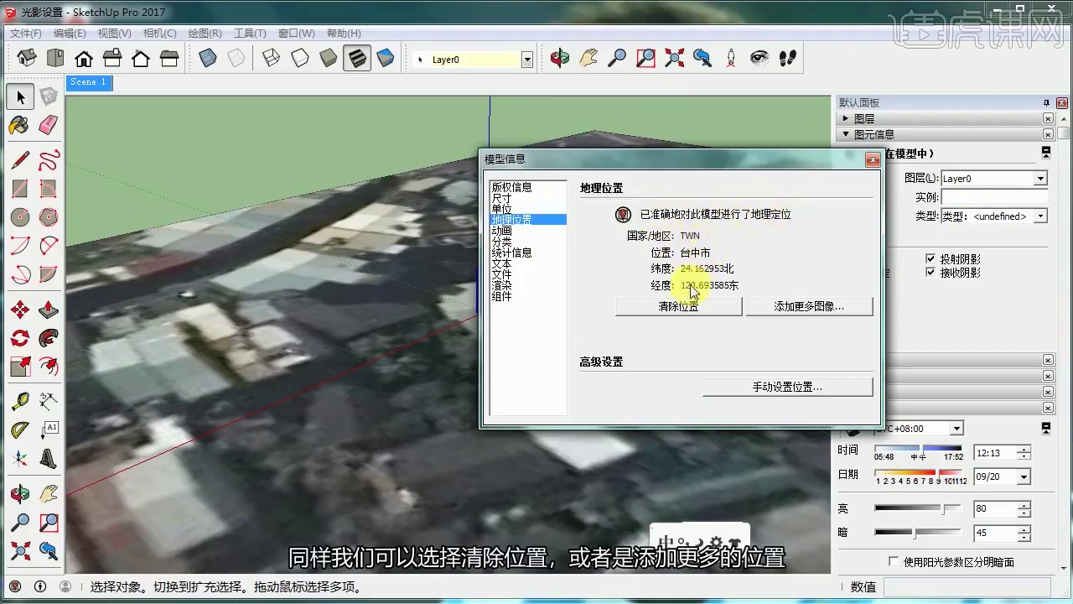
# Step: Open the map for adding more location imagery and try to search it for 山东
pyautogui.click(780, 307)
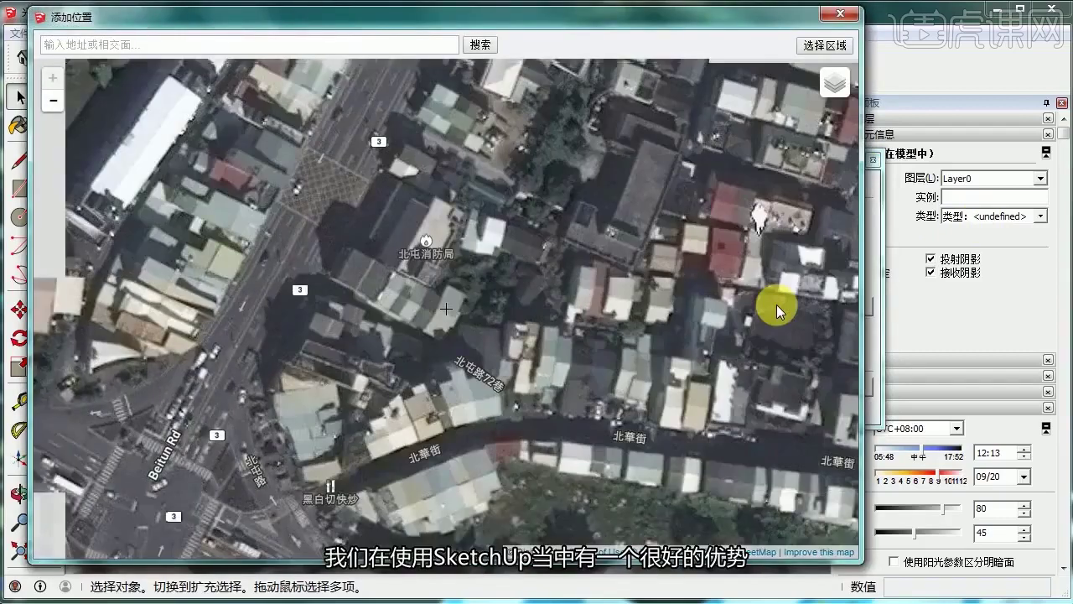
pyautogui.click(190, 47)
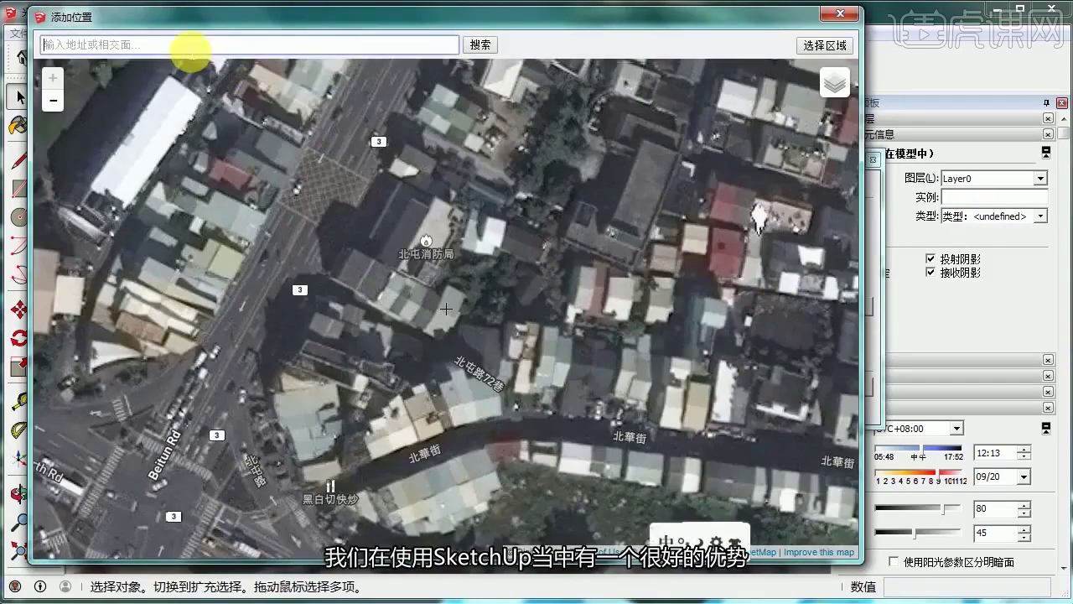
pyautogui.write('山东')
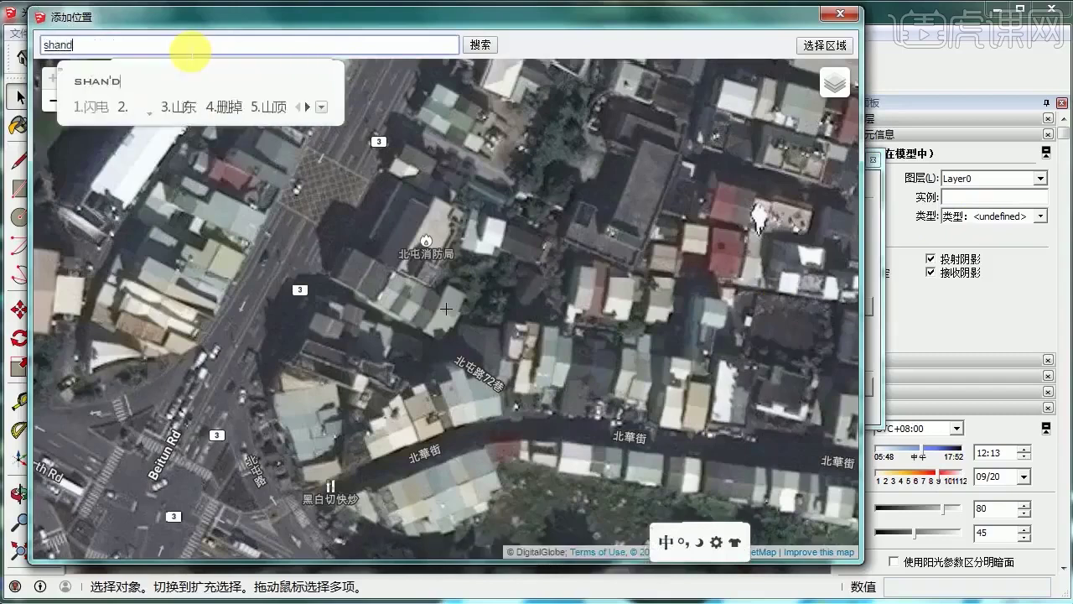
pyautogui.press('Return')
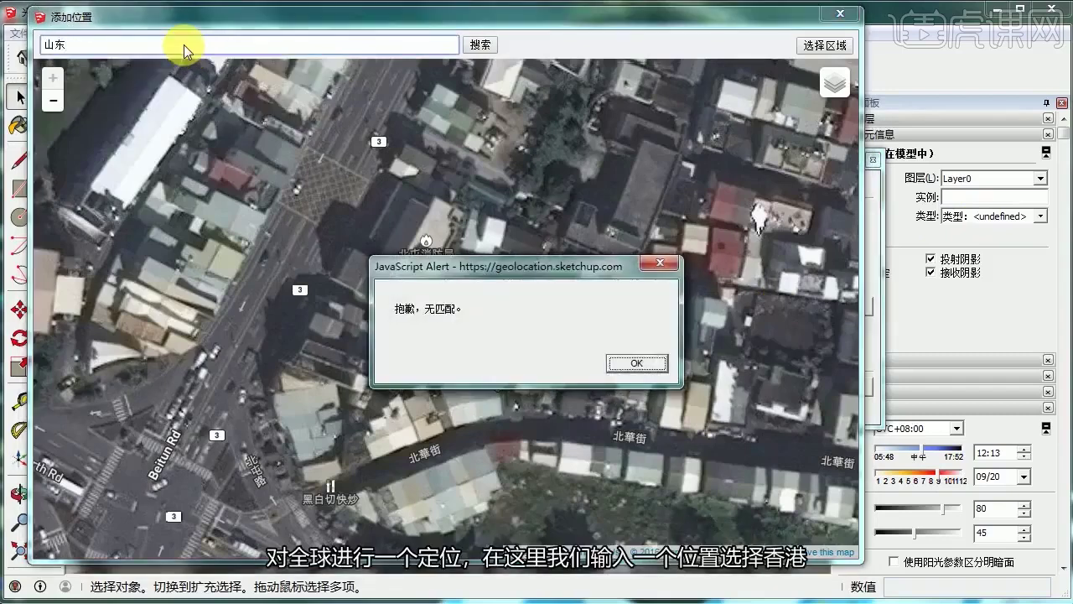
pyautogui.click(629, 363)
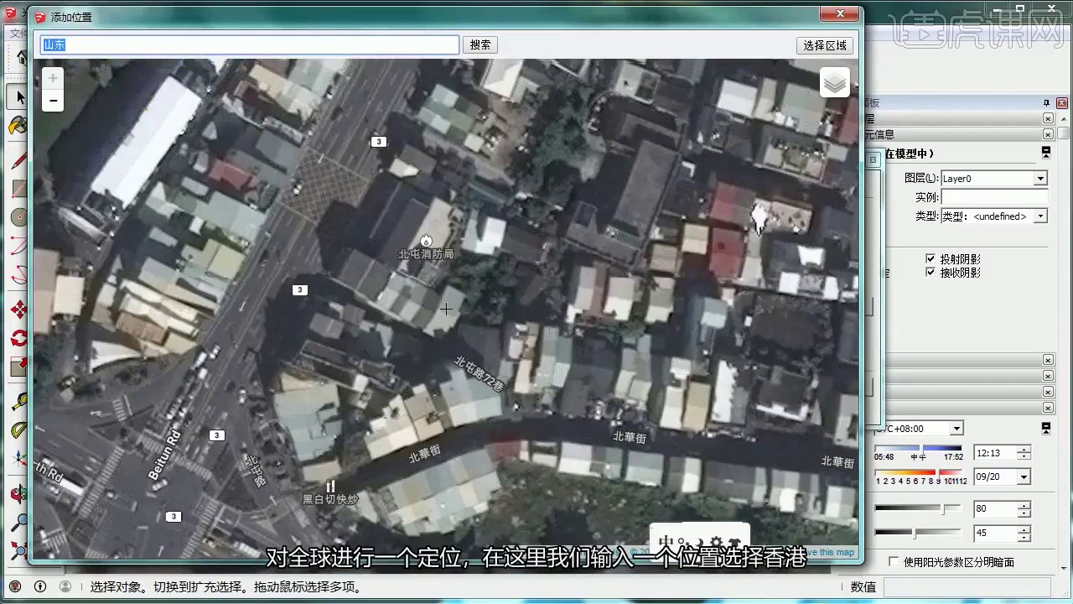
# Step: Search the location map for 香港特别行政区香港
pyautogui.write('x')
pyautogui.press('BackSpace')
pyautogui.write('xia')
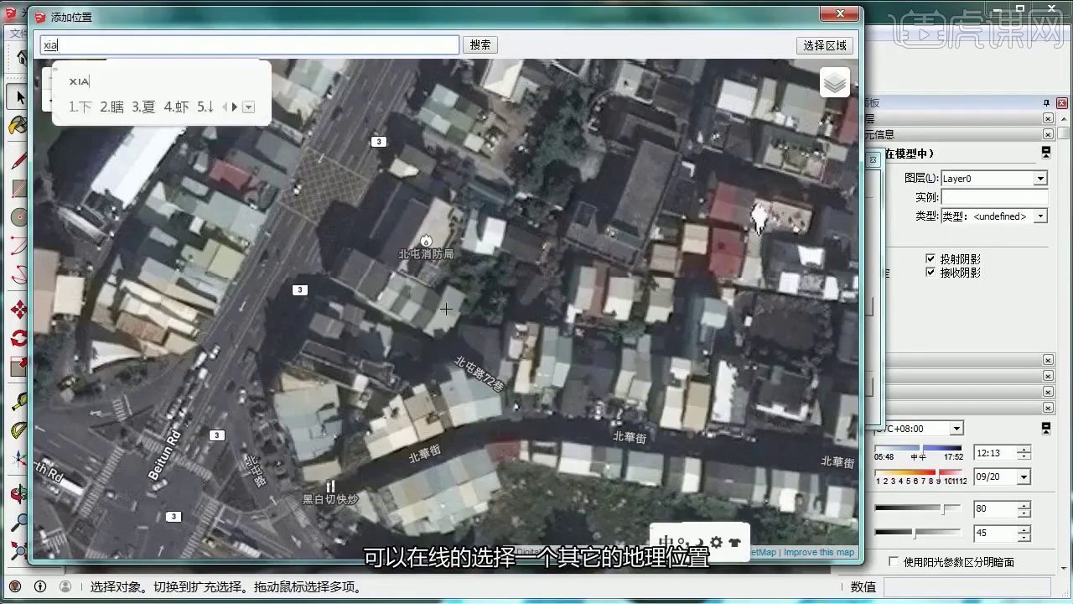
pyautogui.write('nggang')
pyautogui.press('space')
pyautogui.press('Return')
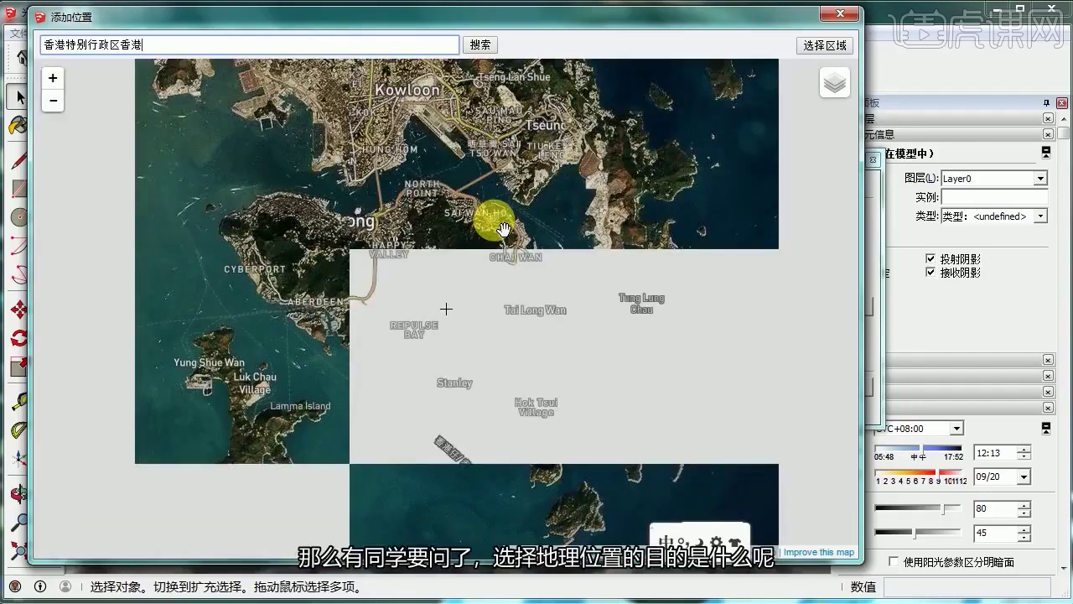
# Step: Choose a capture region in Sai Wan Ho, shrink it to the blocks around Tai Hong St, and close the location map
pyautogui.scroll(5, 494, 226)
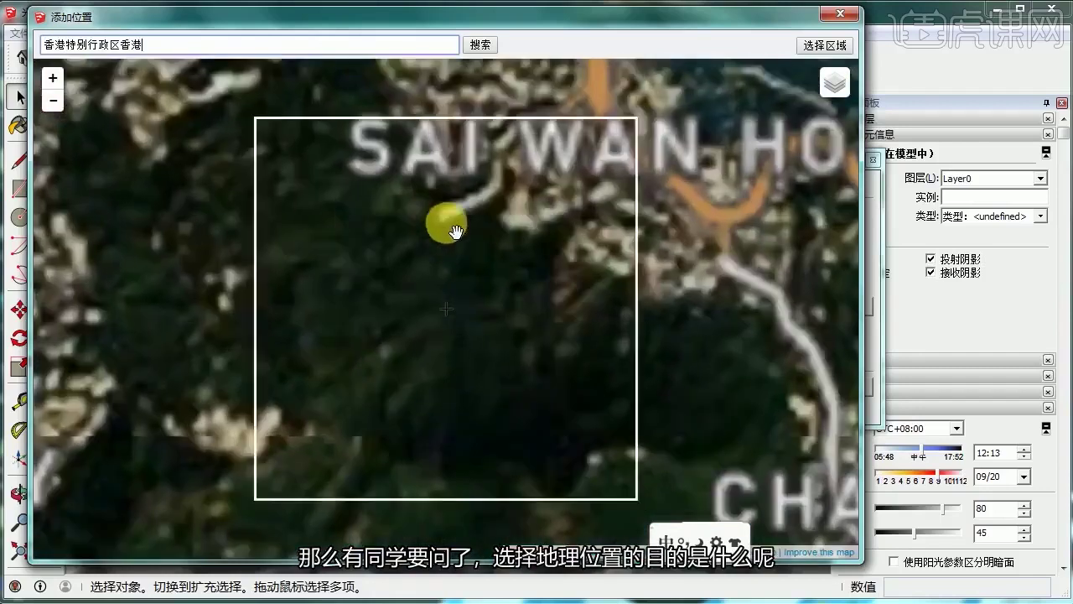
pyautogui.scroll(3, 417, 335)
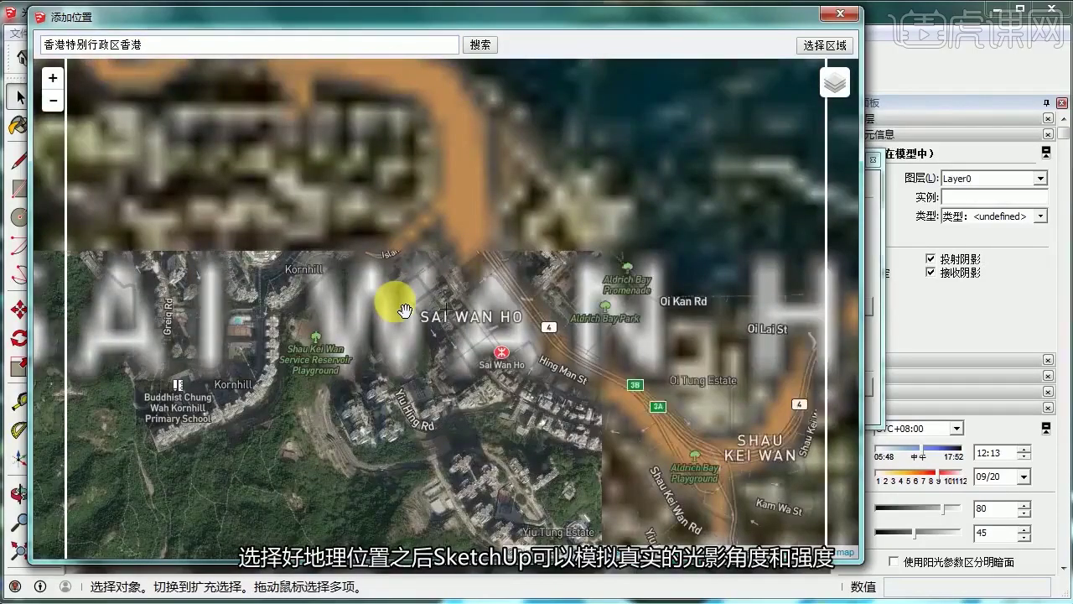
pyautogui.scroll(3, 405, 310)
pyautogui.scroll(-3, 404, 310)
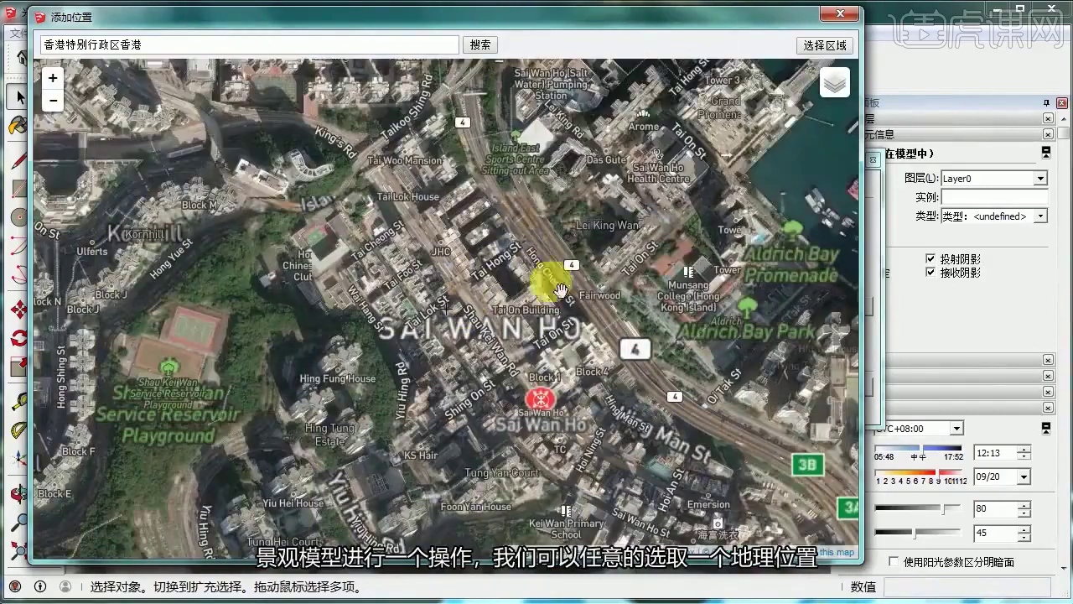
pyautogui.moveTo(560, 289); pyautogui.dragTo(448, 364)
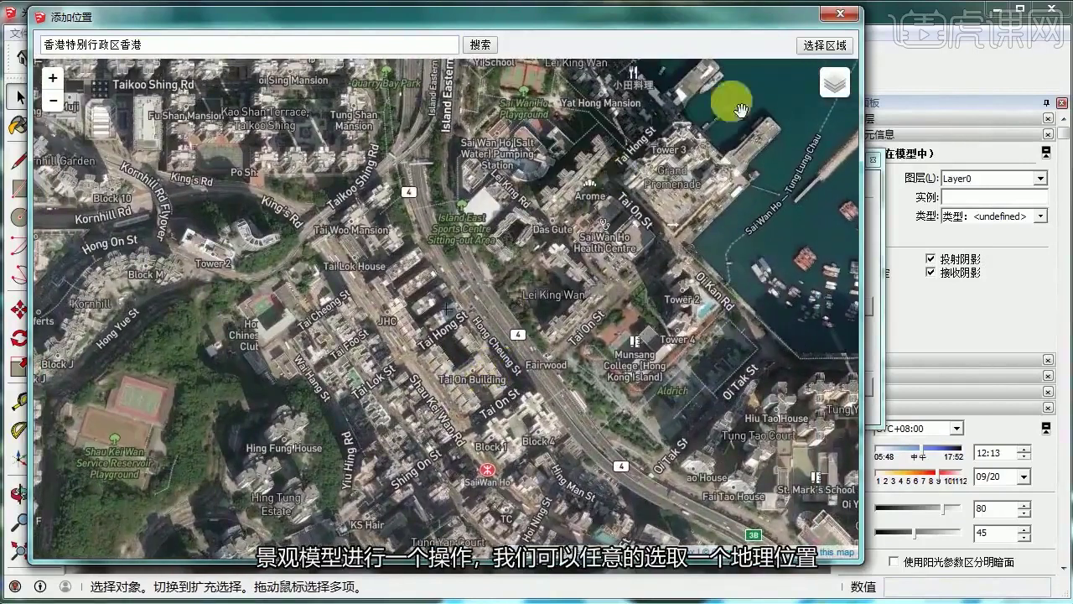
pyautogui.click(817, 45)
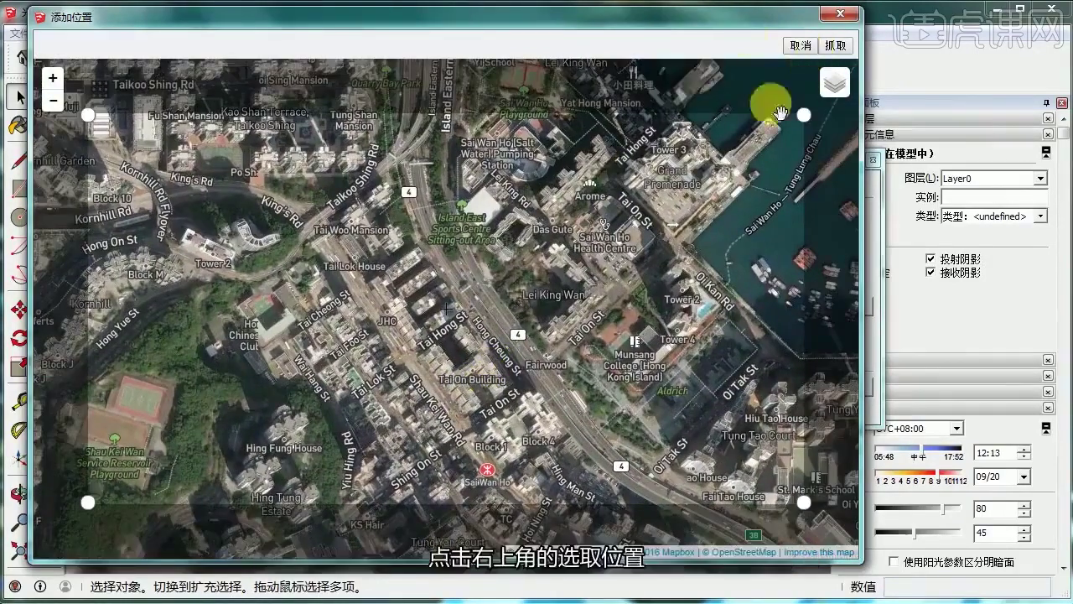
pyautogui.moveTo(803, 114); pyautogui.dragTo(558, 212)
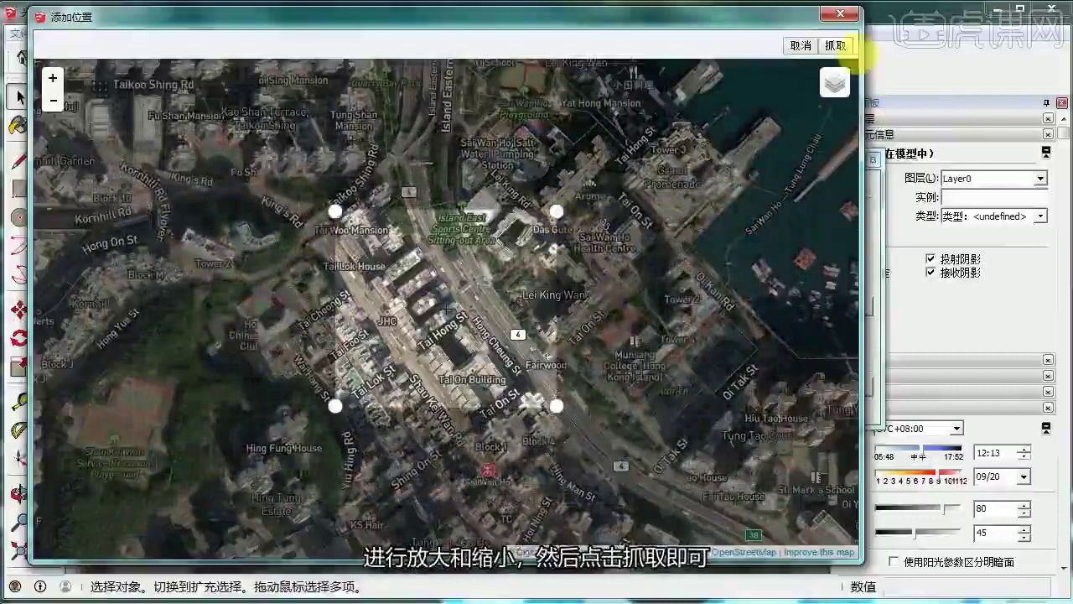
pyautogui.click(837, 17)
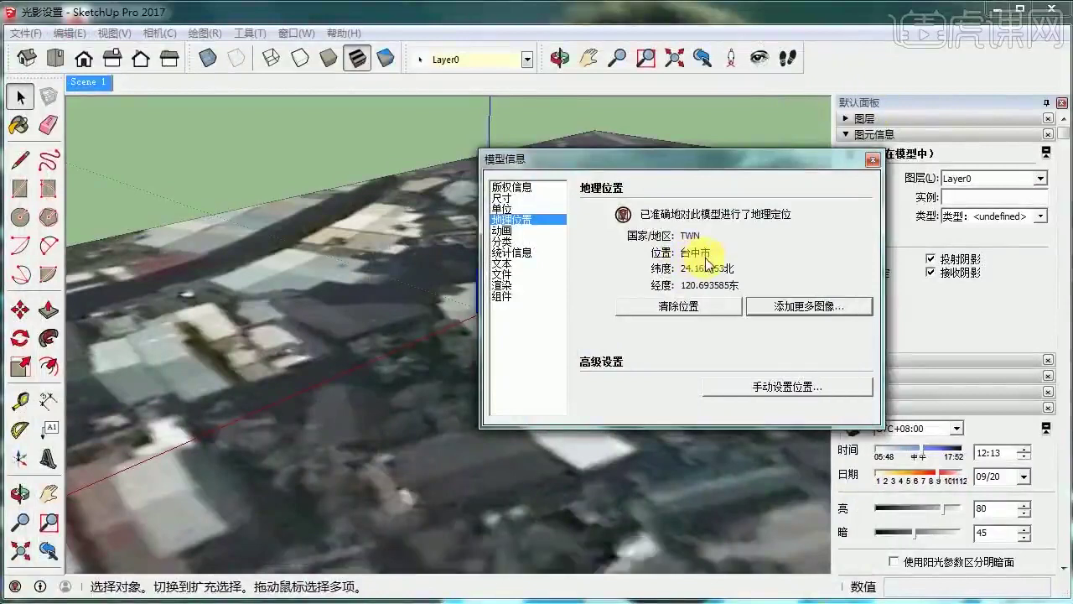
# Step: Manually set the geographic location to latitude 26.162953北 and longitude 118.693585东, accept clearing the location snapshot and terrain, and close the model information
pyautogui.click(772, 387)
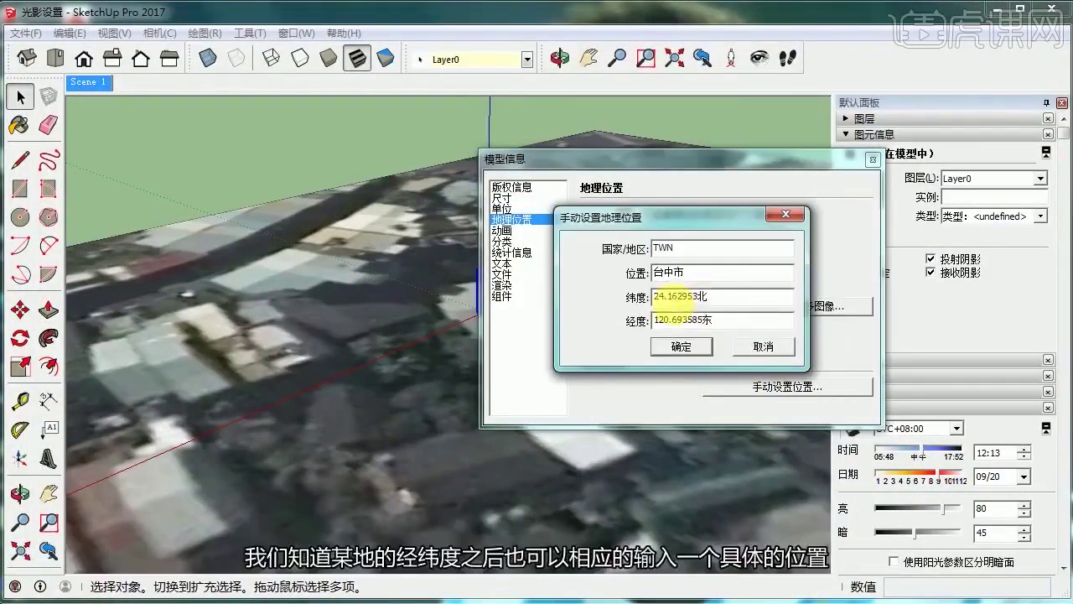
pyautogui.moveTo(661, 297); pyautogui.dragTo(627, 308)
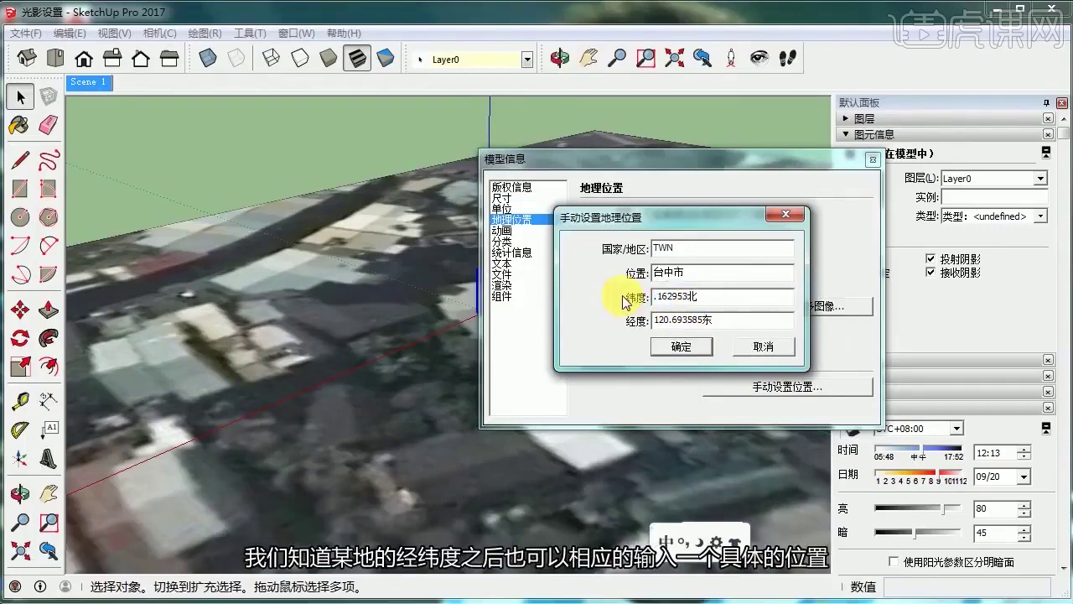
pyautogui.write('26.')
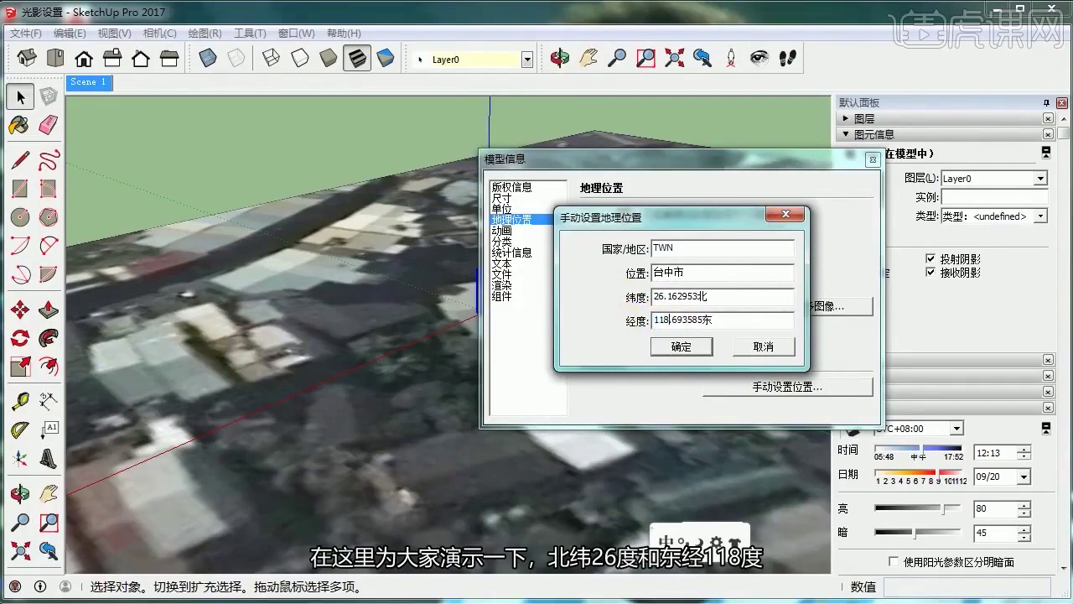
pyautogui.click(682, 346)
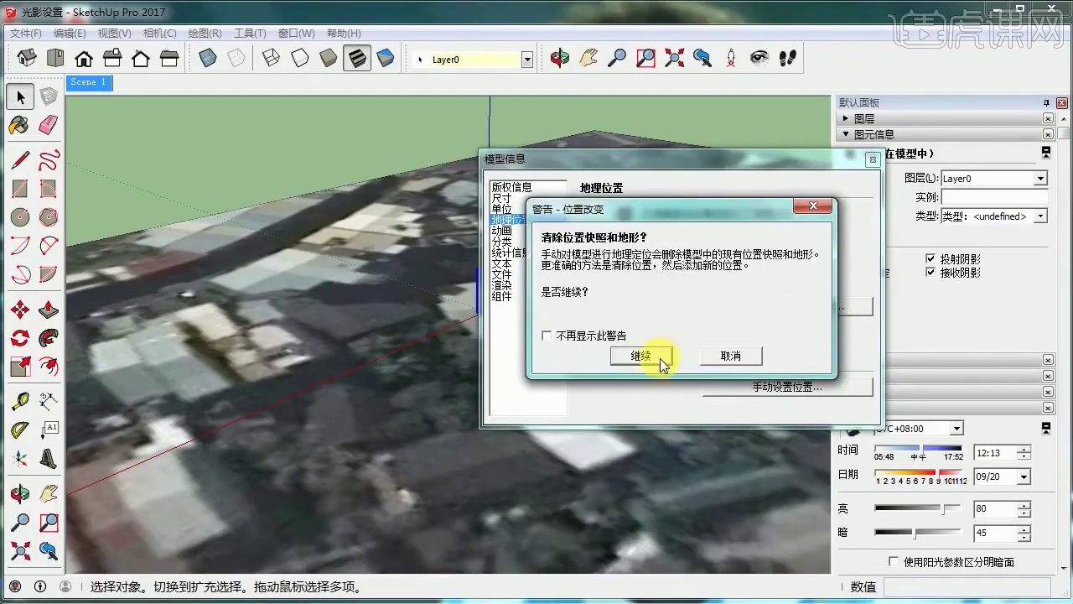
pyautogui.click(642, 356)
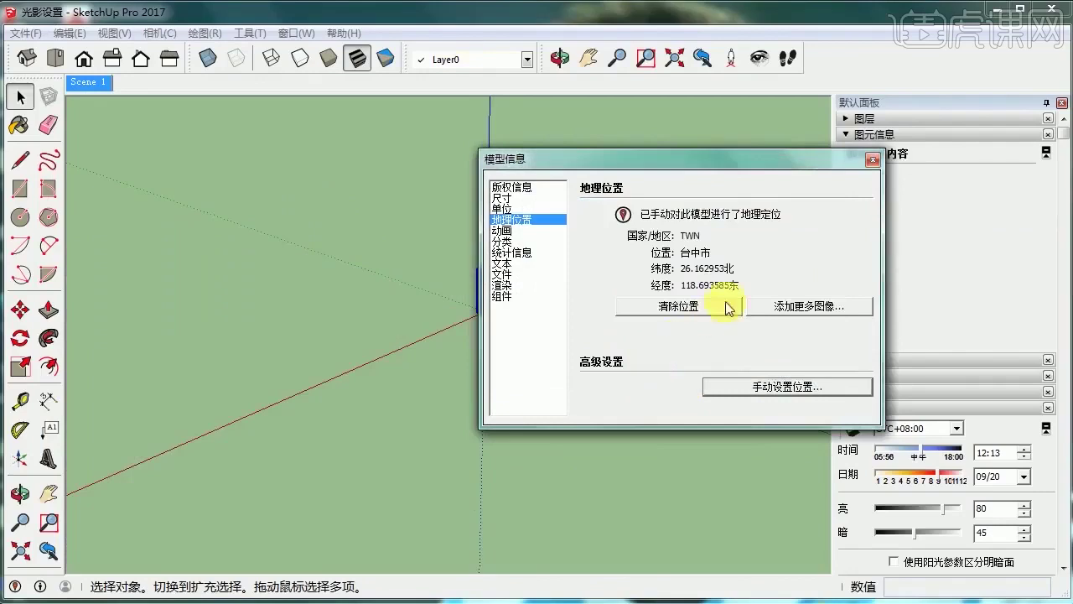
pyautogui.click(873, 162)
# Step: Examine the mailbox and its ground shadow up close from several angles
pyautogui.moveTo(646, 311); pyautogui.dragTo(439, 350, button='middle')
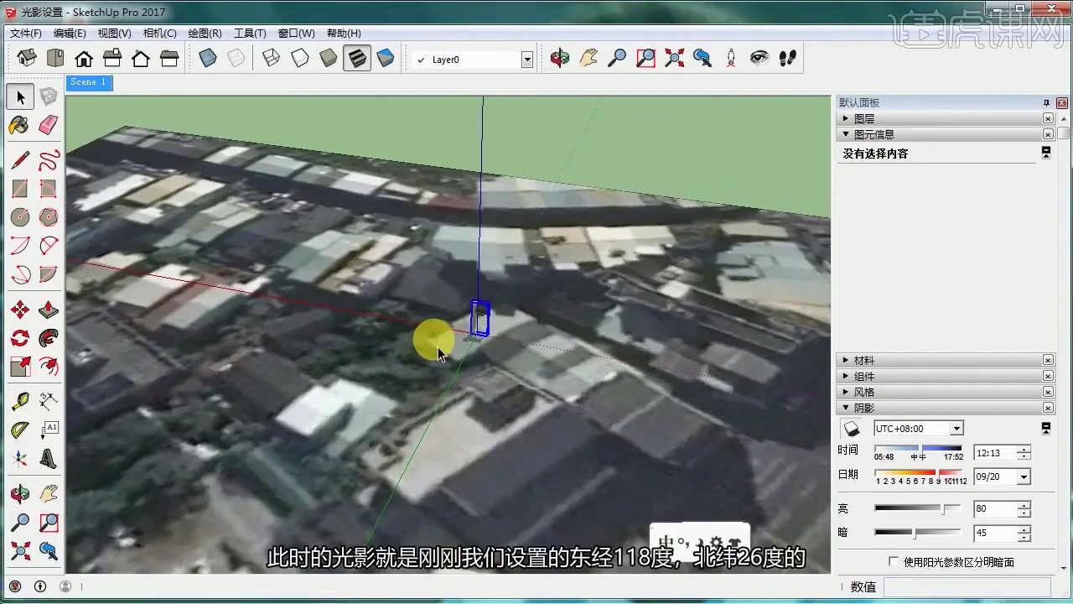
pyautogui.scroll(10, 444, 347)
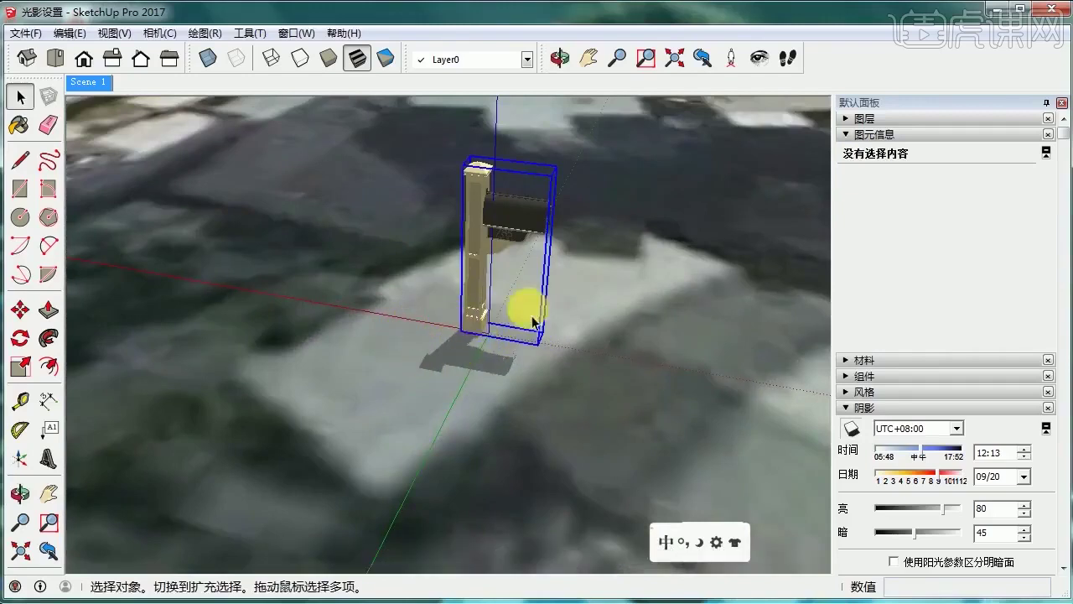
pyautogui.moveTo(522, 304); pyautogui.dragTo(496, 270, button='middle')
pyautogui.moveTo(581, 307); pyautogui.dragTo(489, 382, button='middle')
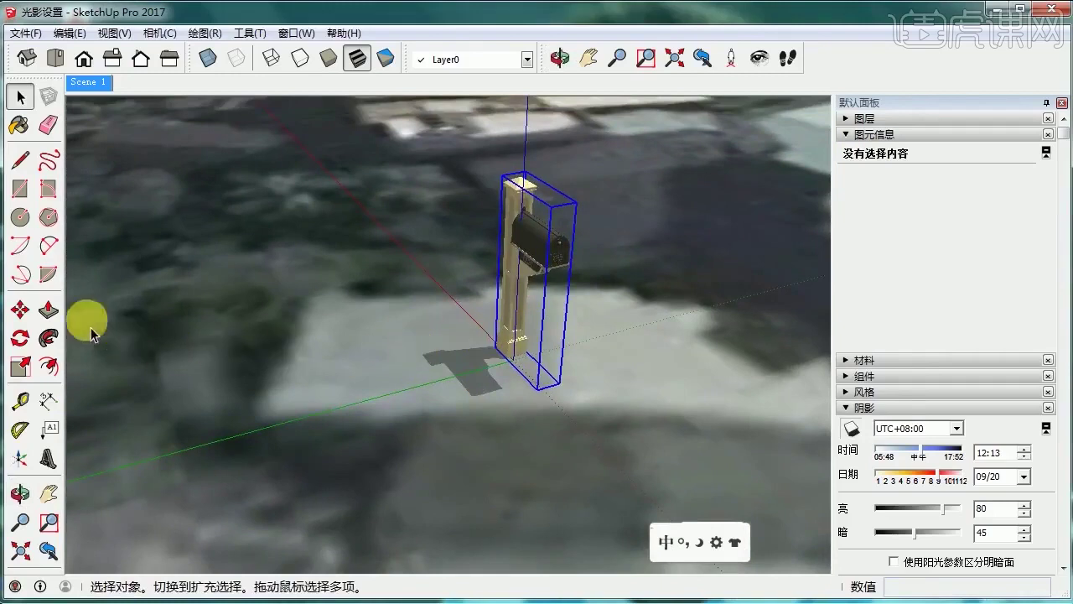
pyautogui.hotkey('alt', 'Tab')
pyautogui.moveTo(334, 192); pyautogui.dragTo(168, 193)
pyautogui.click(513, 130)
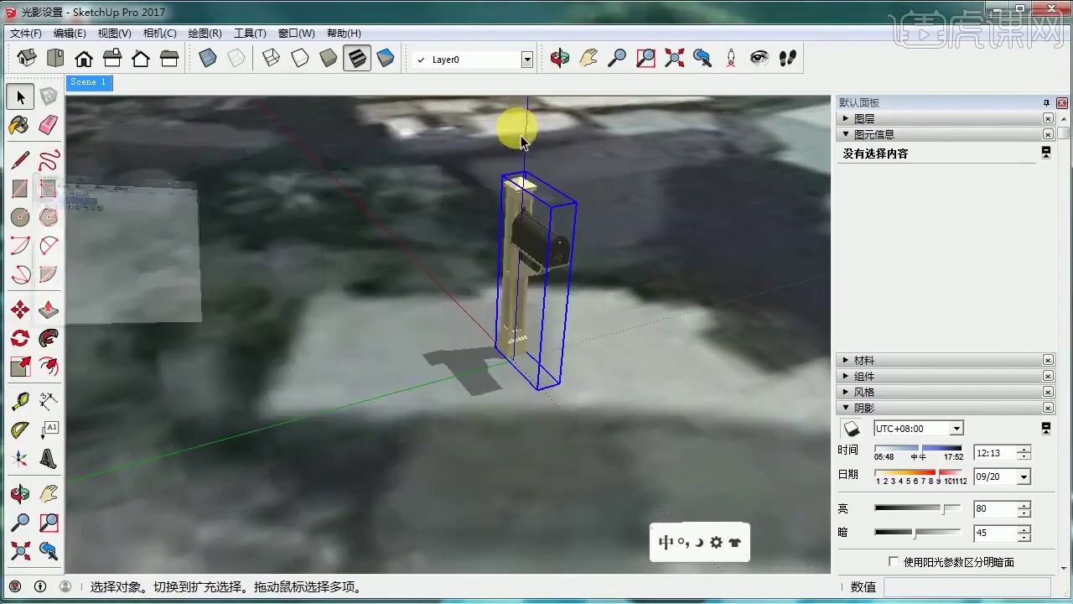
# Step: Display the Shadows (阴影) toolbar and close the toolbar settings
pyautogui.click(159, 32)
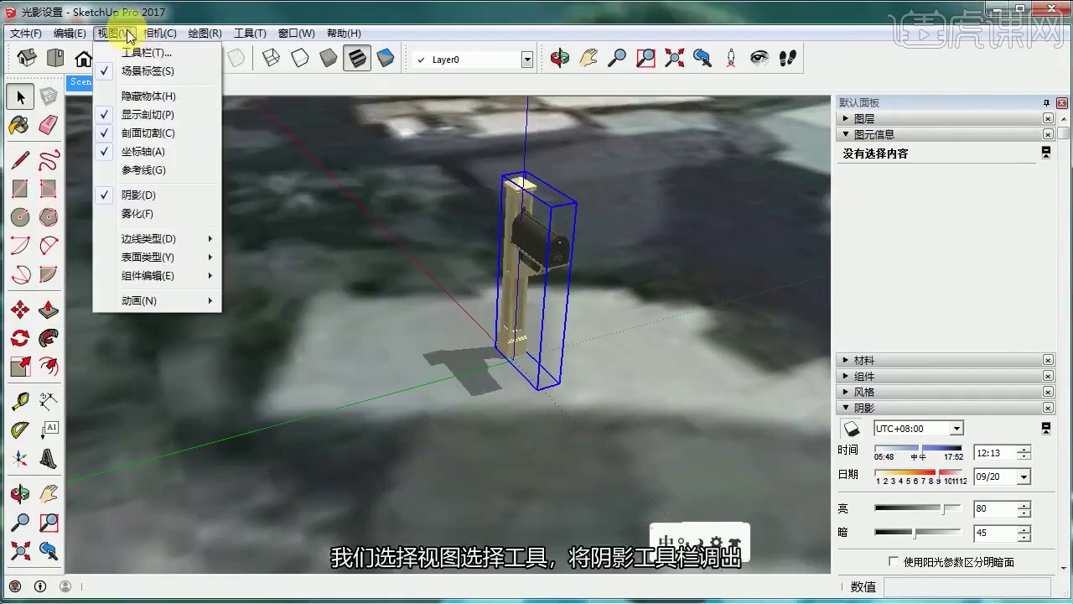
pyautogui.click(134, 53)
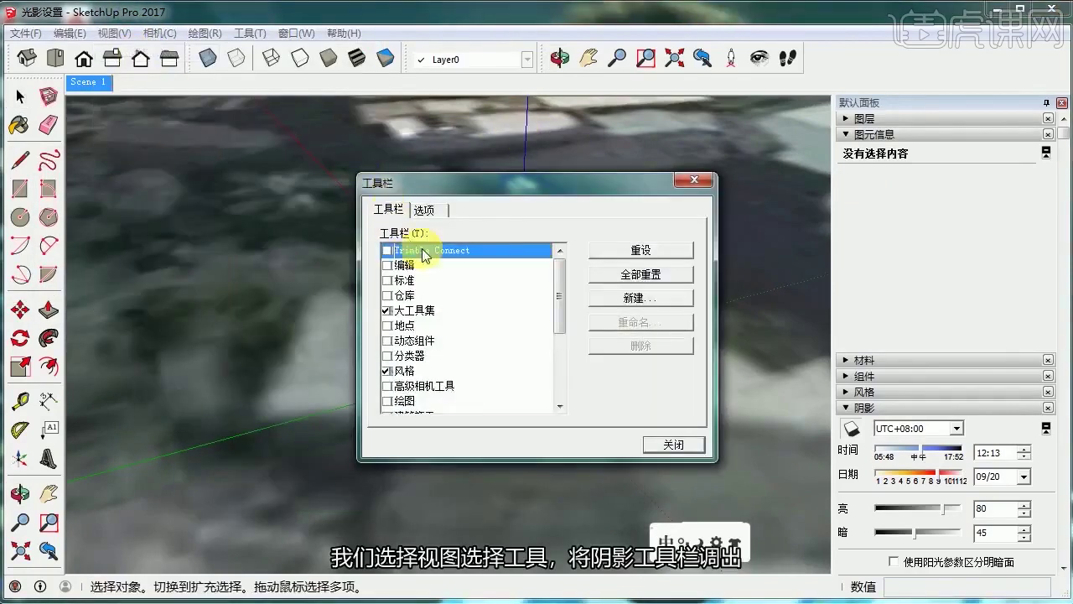
pyautogui.moveTo(556, 289); pyautogui.dragTo(568, 381)
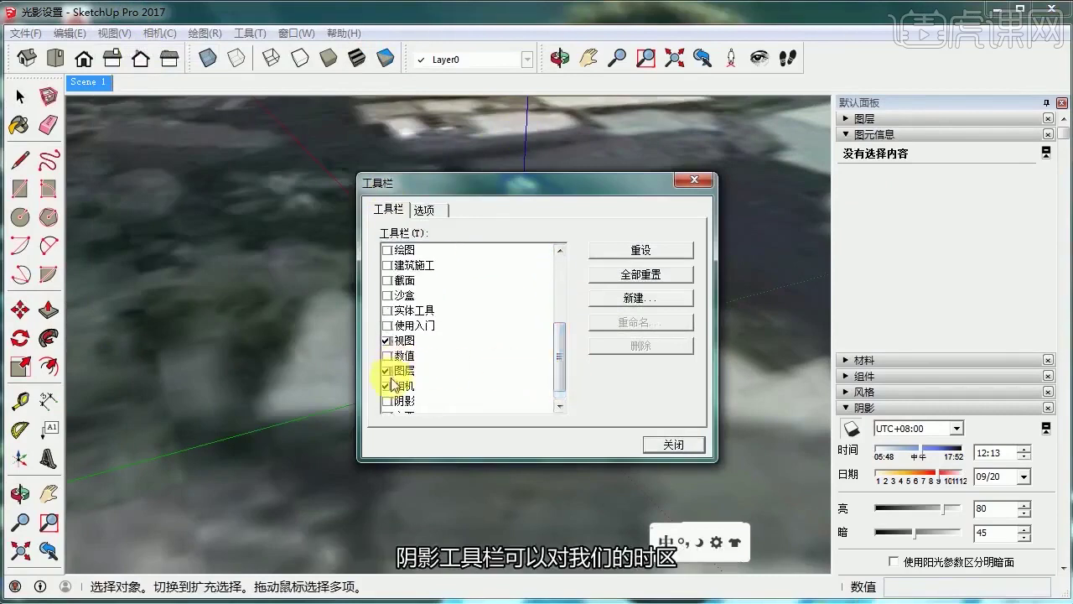
pyautogui.click(409, 402)
pyautogui.click(694, 182)
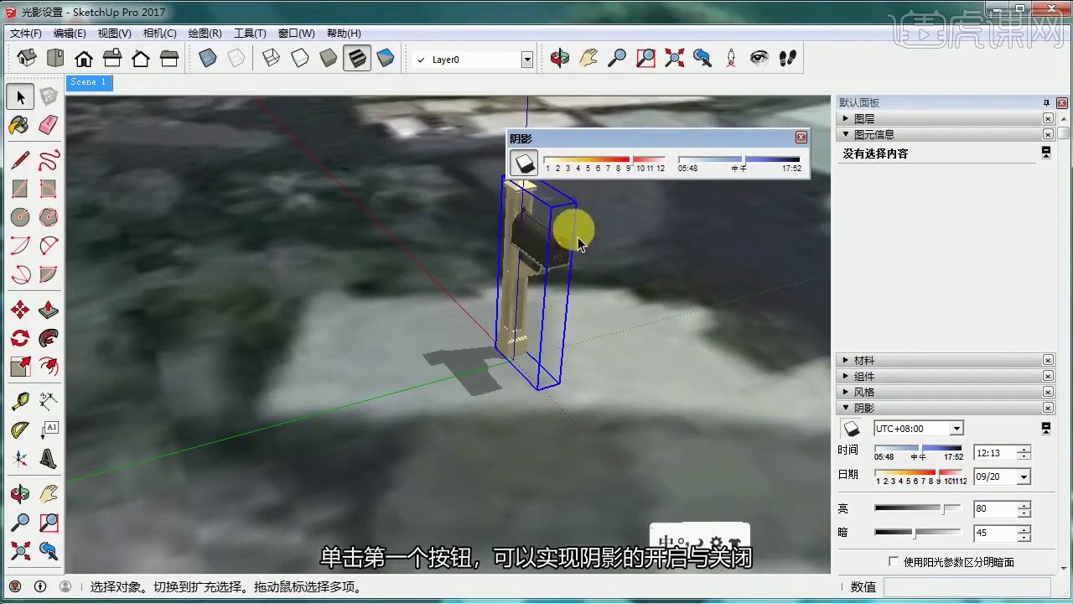
# Step: Toggle the model's shadows off and back on twice
pyautogui.click(523, 165)
pyautogui.click(523, 165)
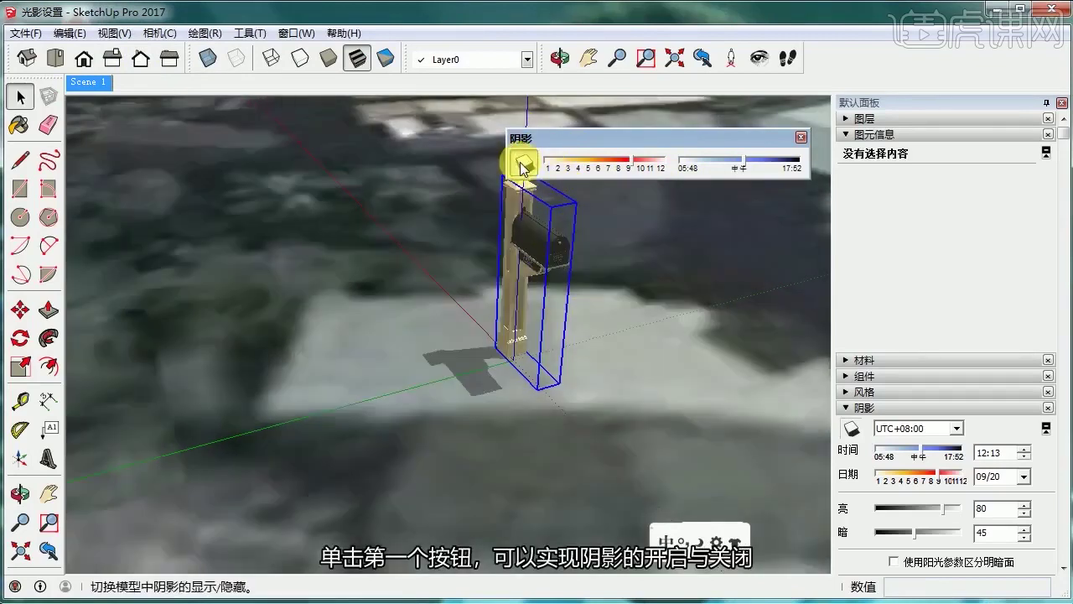
pyautogui.click(524, 165)
pyautogui.click(524, 165)
# Step: Set the shadow date to 09/05 and the time to 11:18, and move the Shadows toolbar clear of the default tray
pyautogui.moveTo(628, 136); pyautogui.dragTo(780, 150)
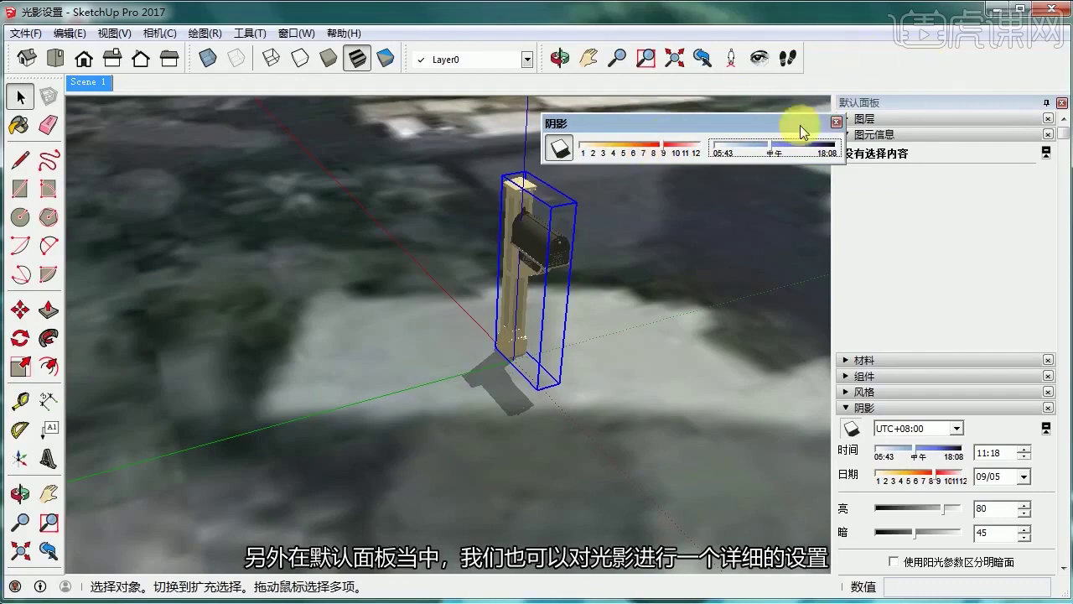
pyautogui.moveTo(802, 130); pyautogui.dragTo(737, 122)
# Step: Collapse the entity information section and set the shadow light (亮) value to 100
pyautogui.click(855, 134)
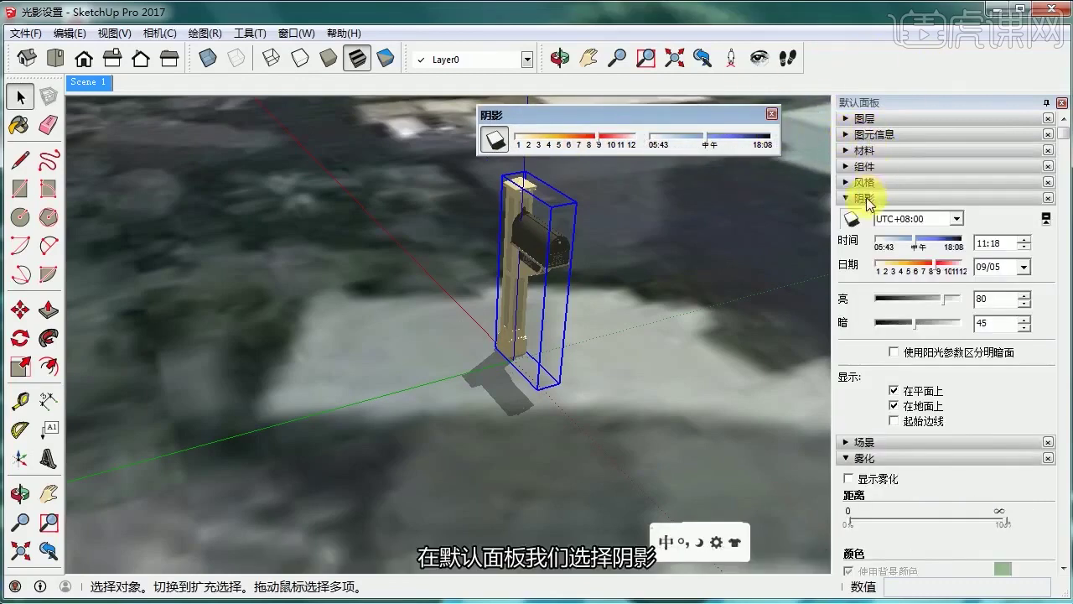
pyautogui.moveTo(934, 304)
pyautogui.mouseDown()
pyautogui.moveTo(879, 282)
pyautogui.moveTo(965, 289)
pyautogui.mouseUp()
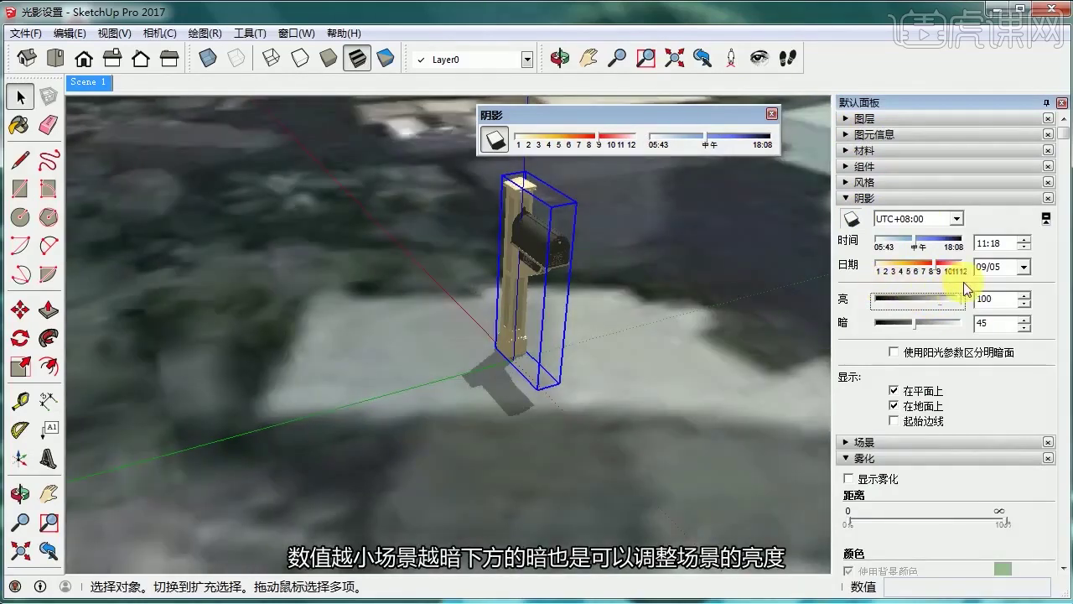
# Step: Set the shadow dark (暗) value to 42 and toggle shadows on faces (在平面上) off and back on
pyautogui.moveTo(915, 329)
pyautogui.mouseDown()
pyautogui.moveTo(877, 319)
pyautogui.moveTo(950, 322)
pyautogui.moveTo(911, 318)
pyautogui.mouseUp()
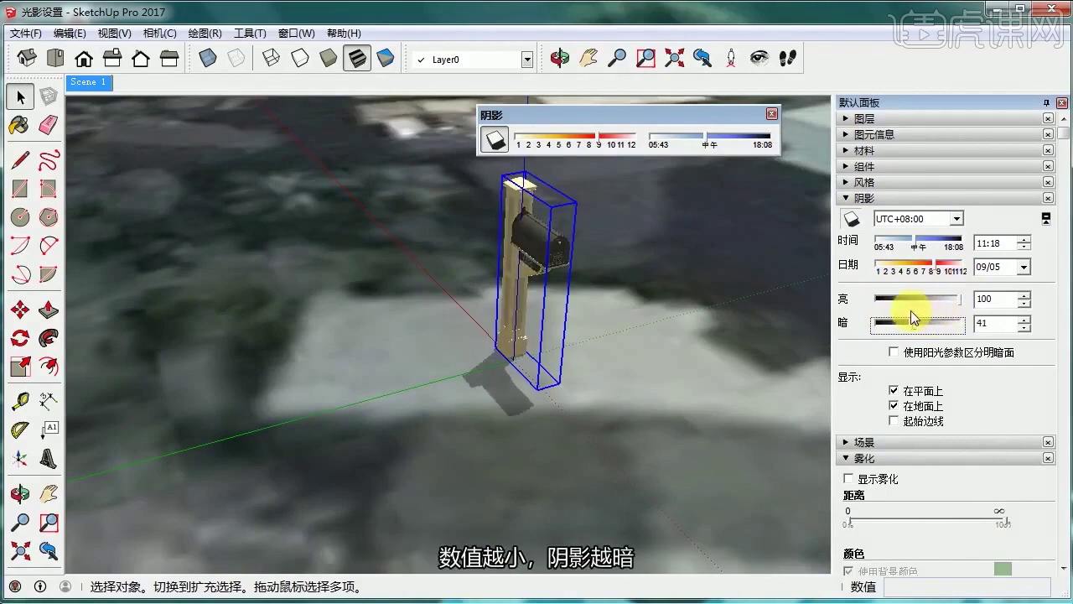
pyautogui.click(895, 395)
pyautogui.click(894, 392)
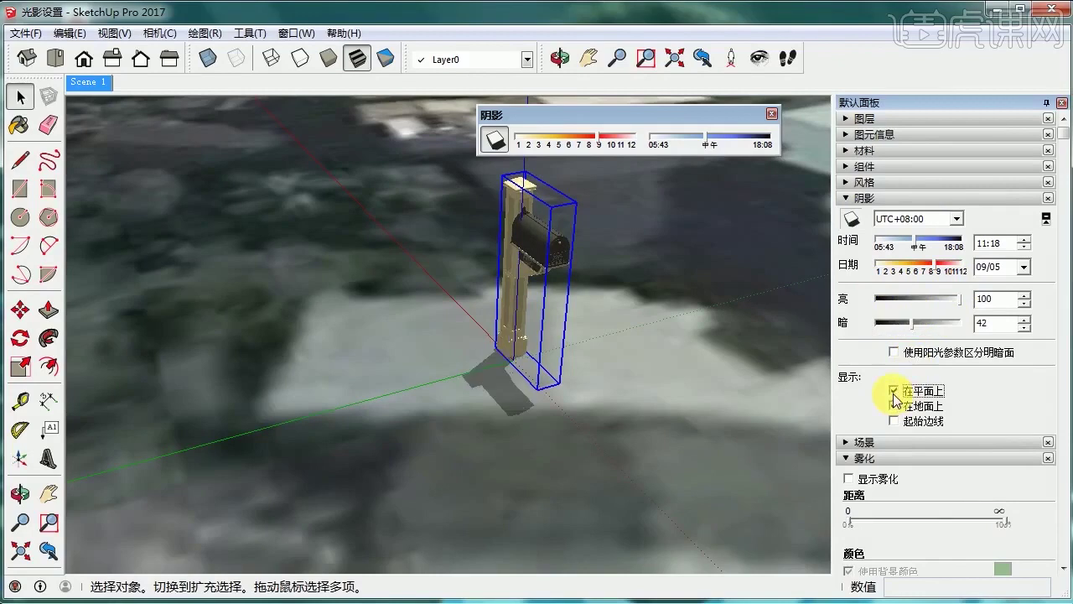
# Step: Draw a rectangle about 38' by 19' on the ground behind the mailbox
pyautogui.moveTo(660, 321); pyautogui.dragTo(431, 326, button='middle')
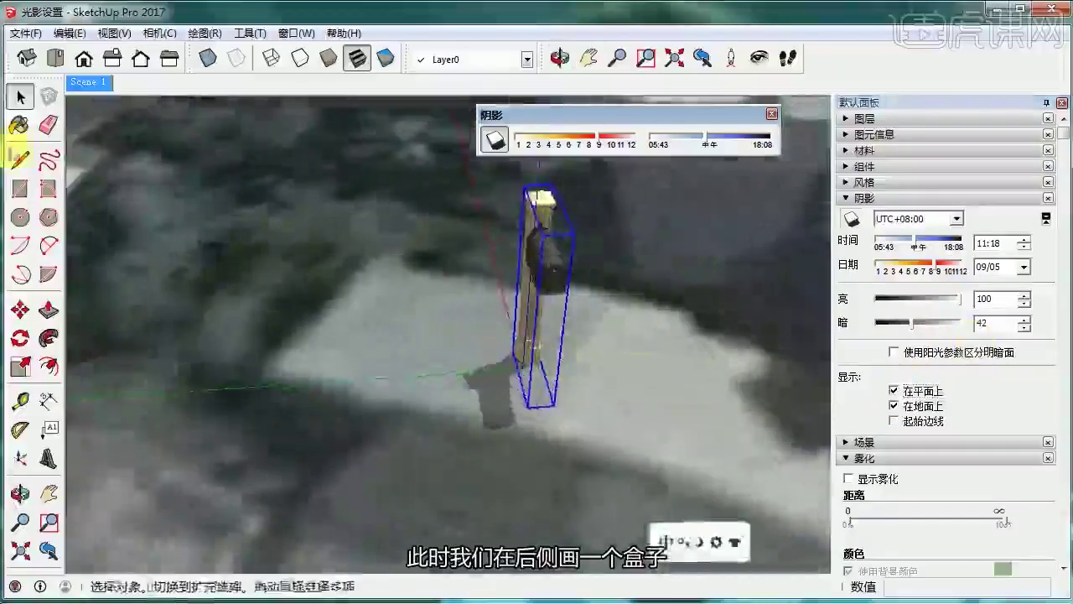
pyautogui.click(18, 188)
pyautogui.moveTo(431, 259); pyautogui.dragTo(319, 307, button='middle')
pyautogui.click(317, 304)
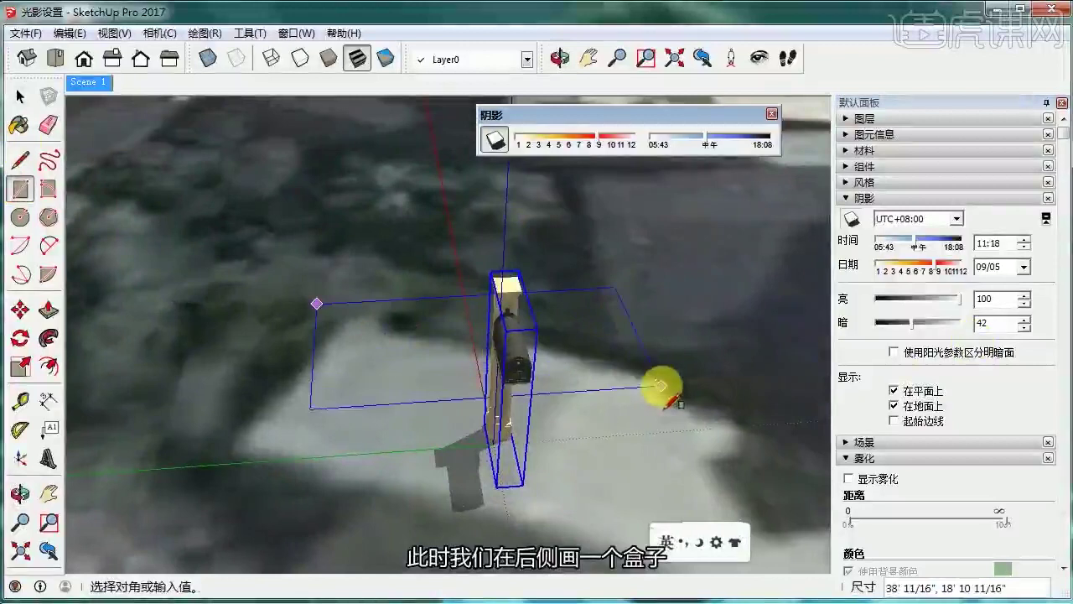
pyautogui.click(662, 385)
# Step: Push/Pull the rectangle up about 17' 7 1/2" into a box and return to the Select tool
pyautogui.click(48, 309)
pyautogui.click(412, 335)
pyautogui.click(421, 234)
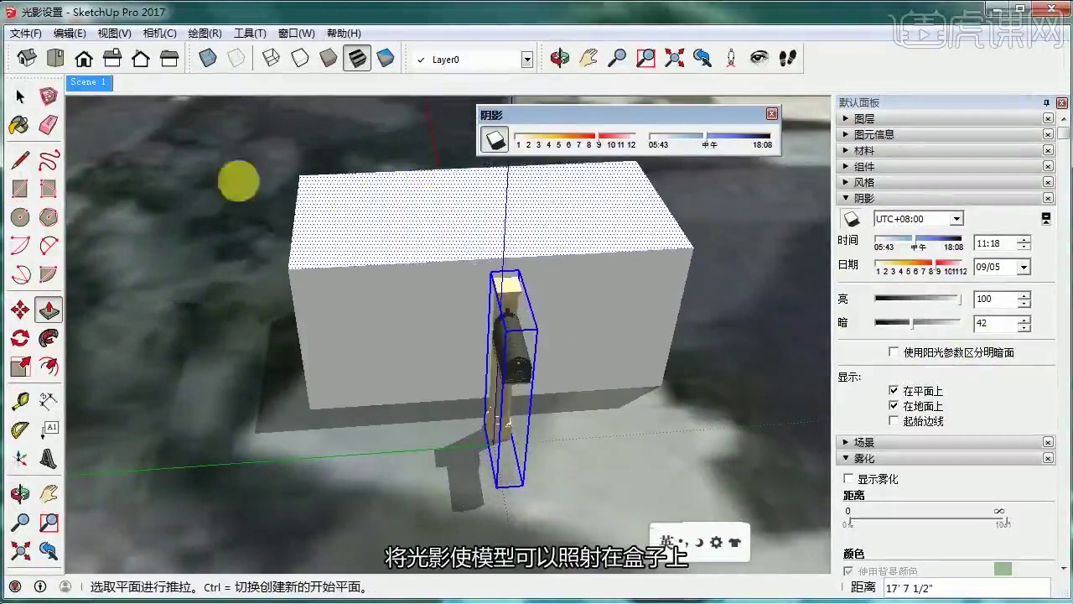
pyautogui.click(20, 97)
# Step: Cast the mailbox's shadow onto the box by setting the shadow date to 02/22 and the time to 14:29
pyautogui.moveTo(491, 282); pyautogui.dragTo(587, 151, button='middle')
pyautogui.moveTo(598, 137); pyautogui.dragTo(531, 148)
pyautogui.moveTo(695, 151); pyautogui.dragTo(719, 147)
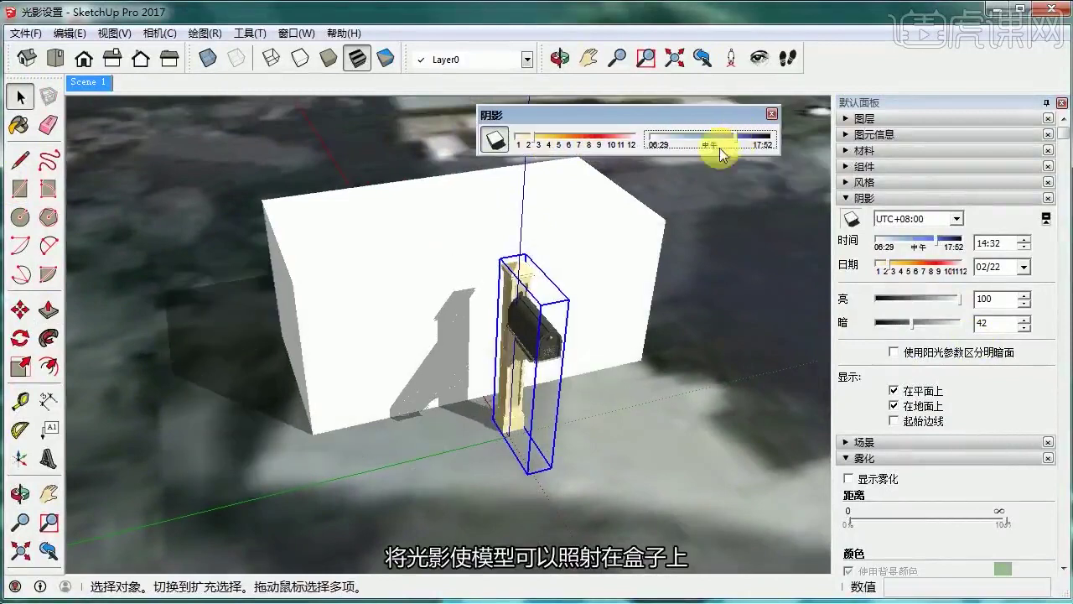
pyautogui.scroll(5, 476, 361)
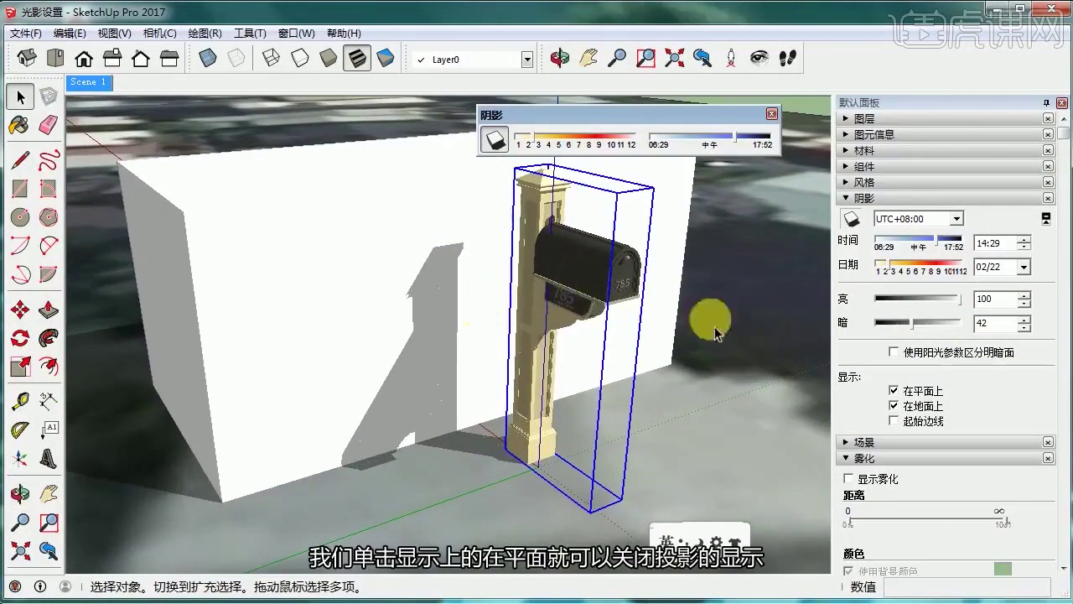
# Step: Toggle shadows on faces (在平面上) off and back on twice to compare the mailbox's shadow on the box
pyautogui.click(894, 390)
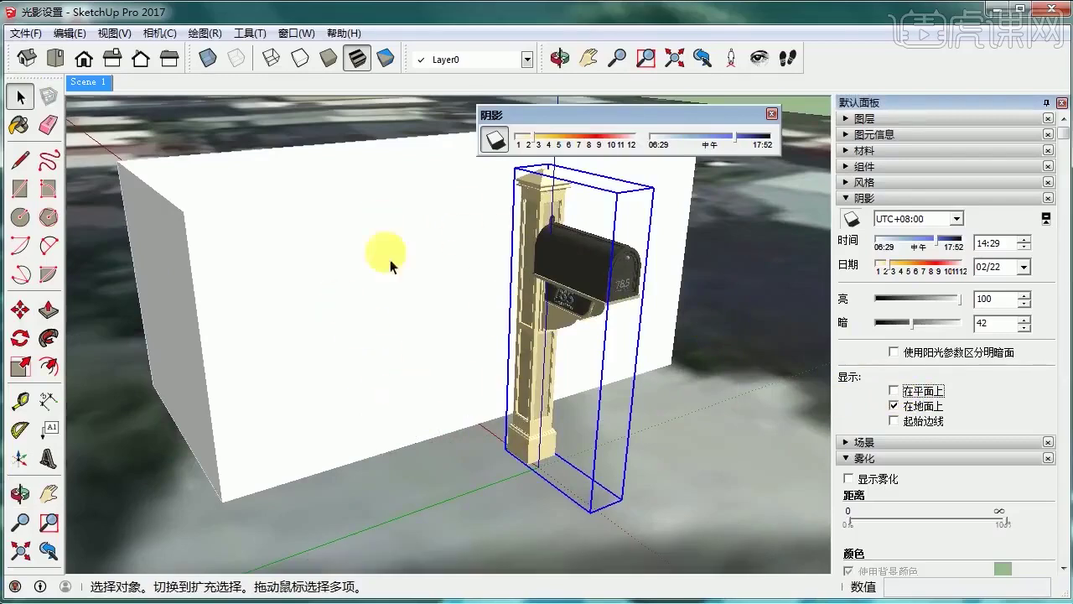
pyautogui.click(895, 390)
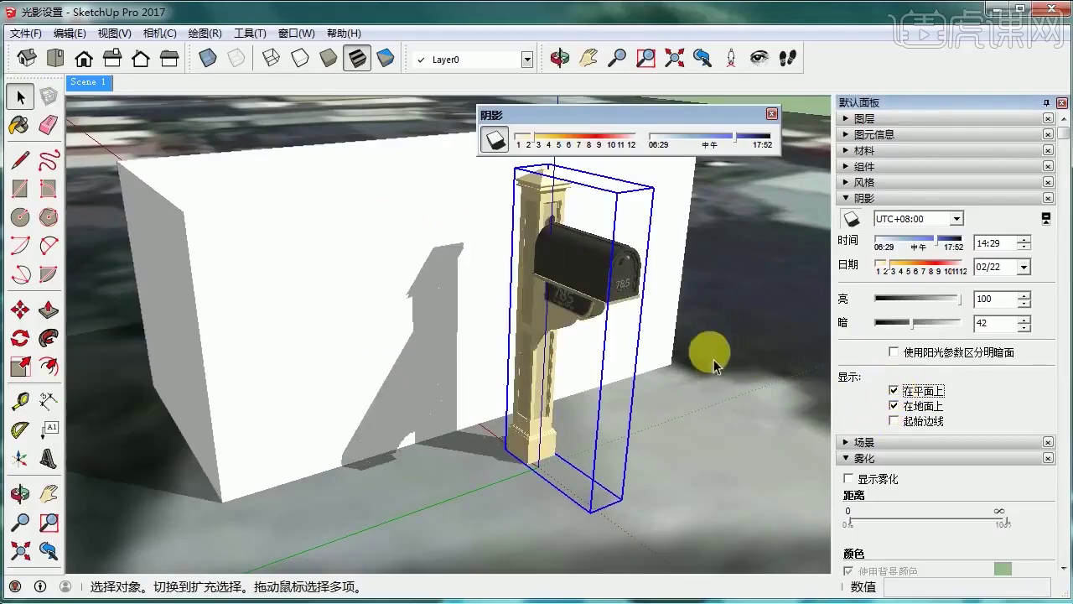
pyautogui.click(894, 390)
pyautogui.click(894, 390)
pyautogui.moveTo(618, 335); pyautogui.dragTo(640, 338, button='middle')
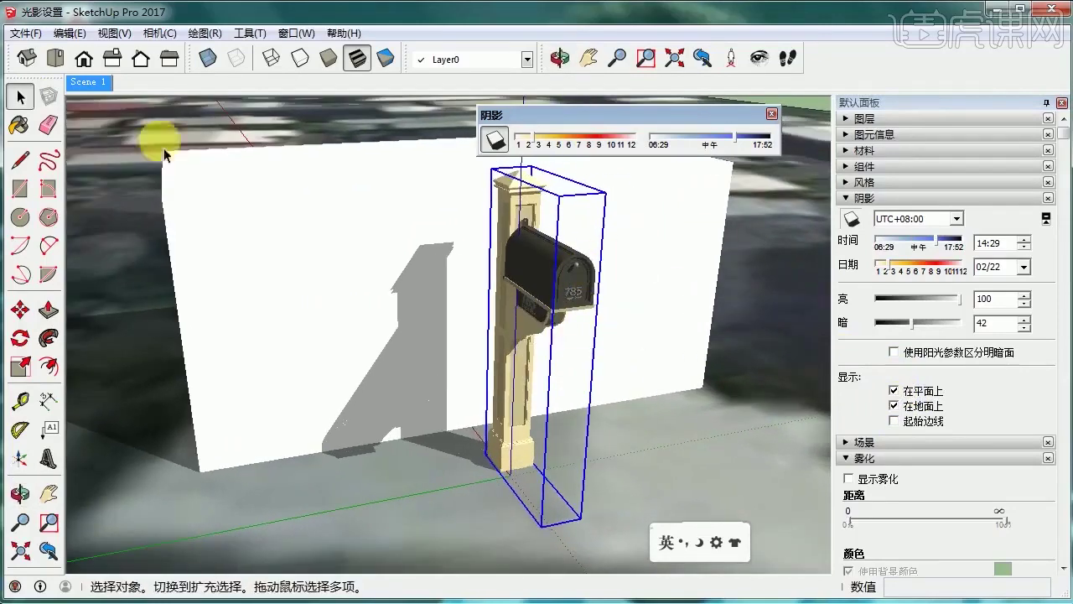
# Step: Switch to the Notepad outline, highlight the third item, 物体的投影与受影, and minimize the window
pyautogui.click(2, 212)
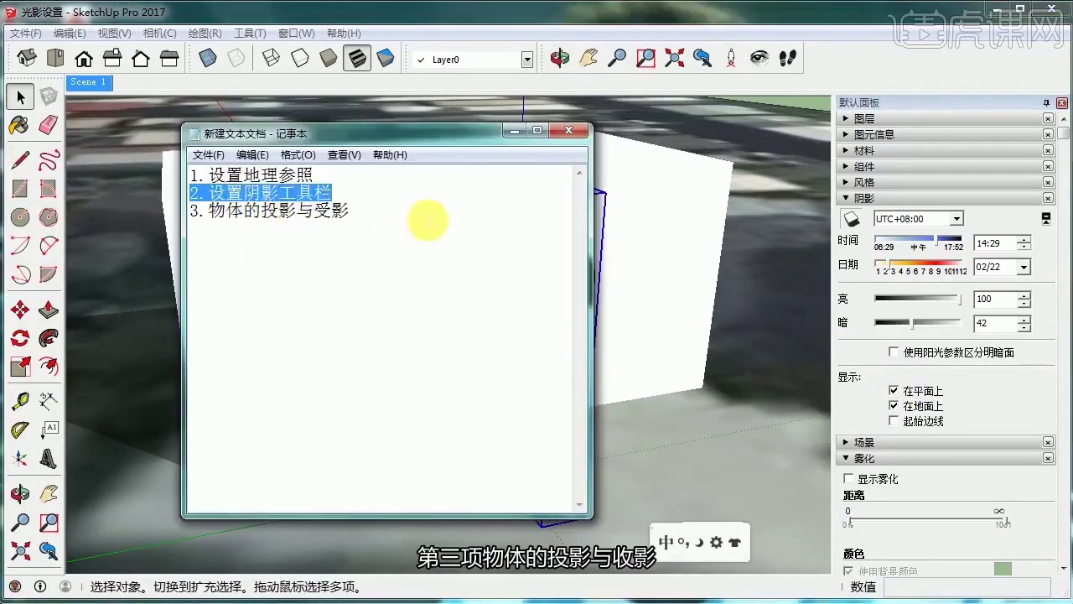
pyautogui.moveTo(426, 216); pyautogui.dragTo(156, 216)
pyautogui.click(514, 137)
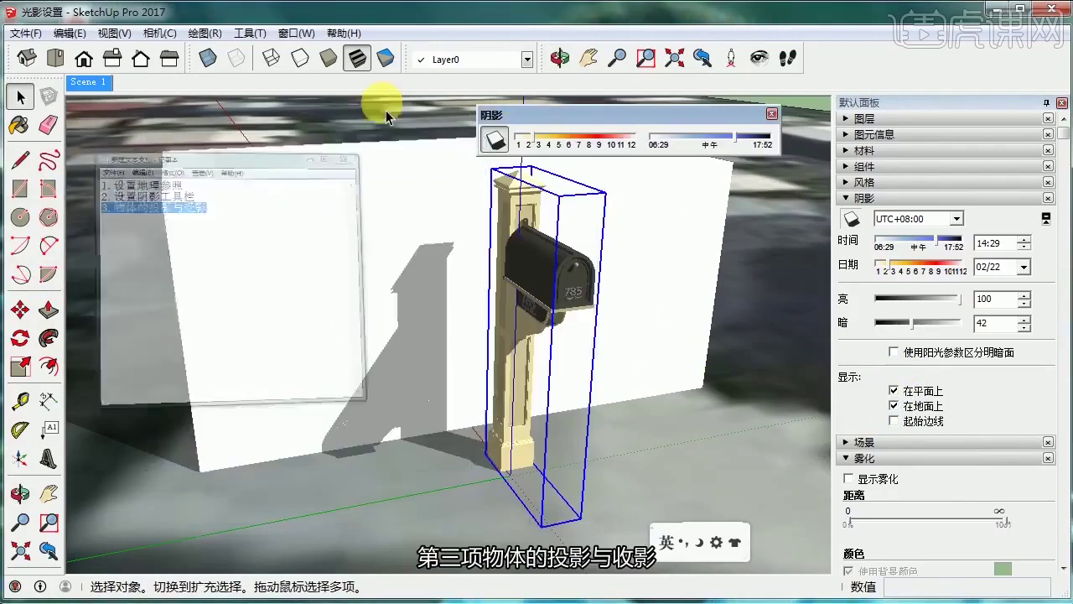
# Step: Open the SketchUp model 投影与受影 in place of the current one
pyautogui.click(25, 32)
pyautogui.click(72, 73)
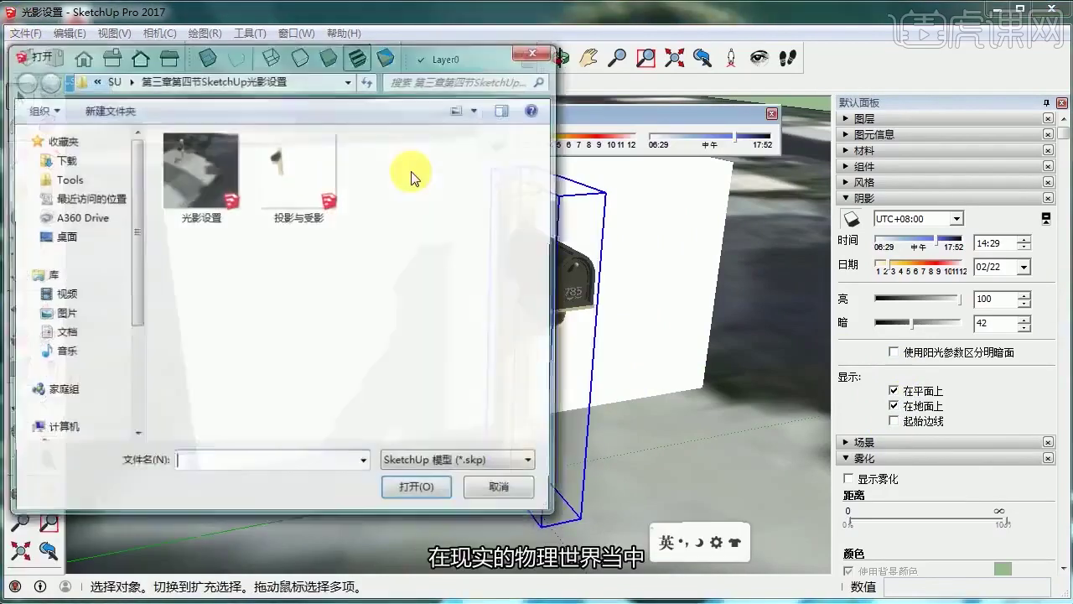
pyautogui.click(317, 176)
pyautogui.doubleClick(317, 176)
pyautogui.click(550, 348)
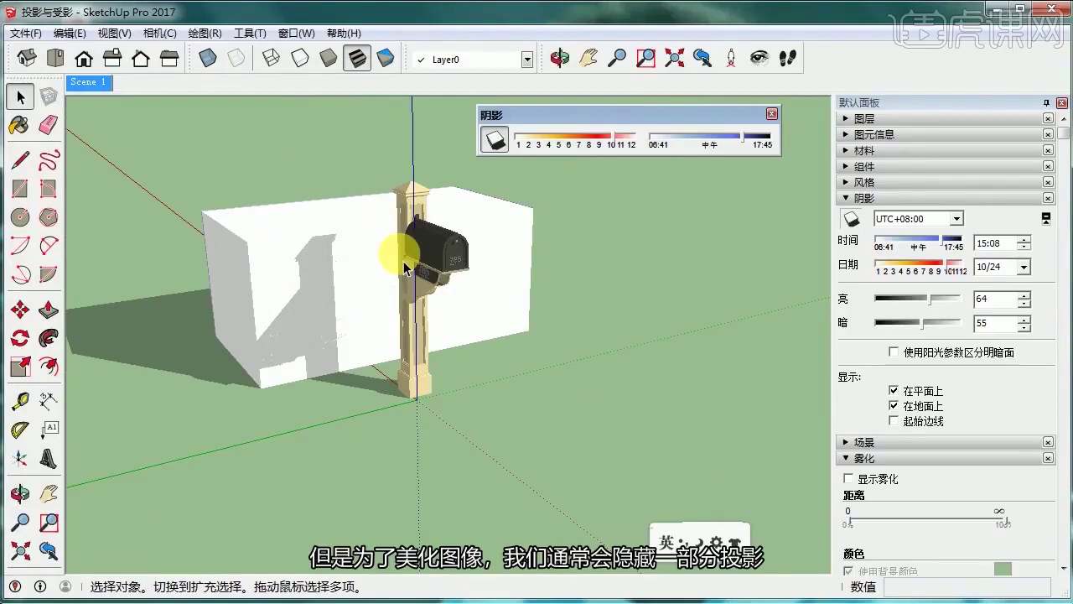
# Step: Show the entity information (图元信息) of the mailbox group, and hide and redisplay its detailed options
pyautogui.moveTo(349, 273); pyautogui.dragTo(300, 283, button='middle')
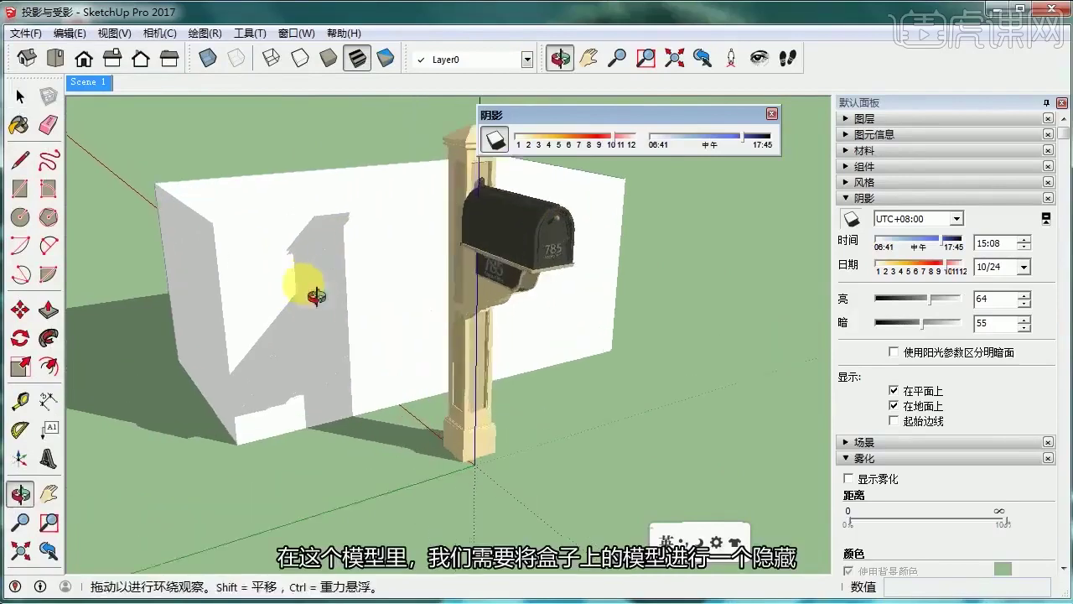
pyautogui.scroll(2, 295, 302)
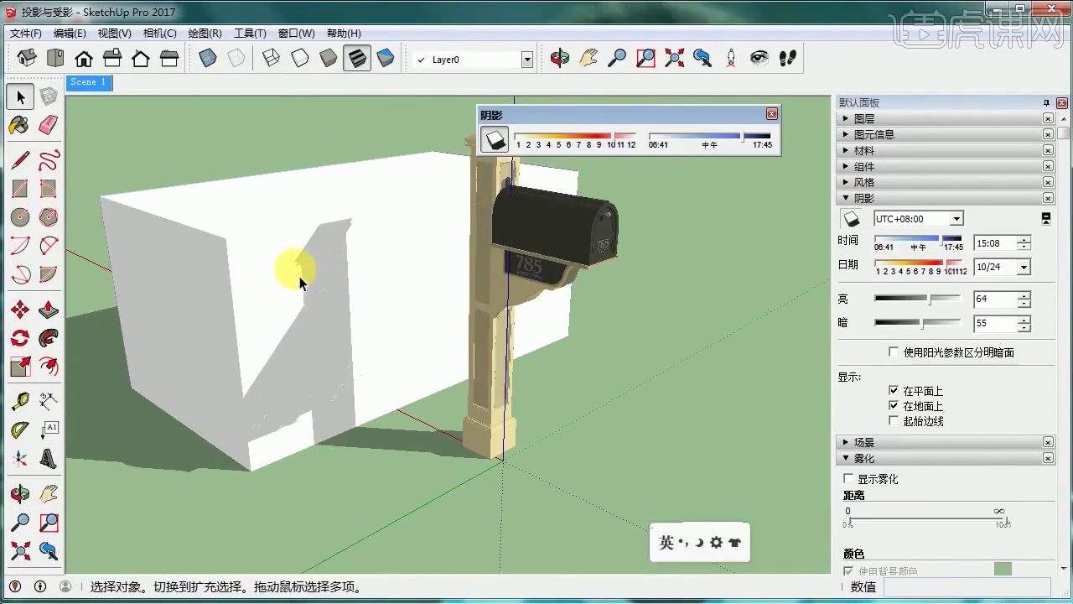
pyautogui.click(504, 279)
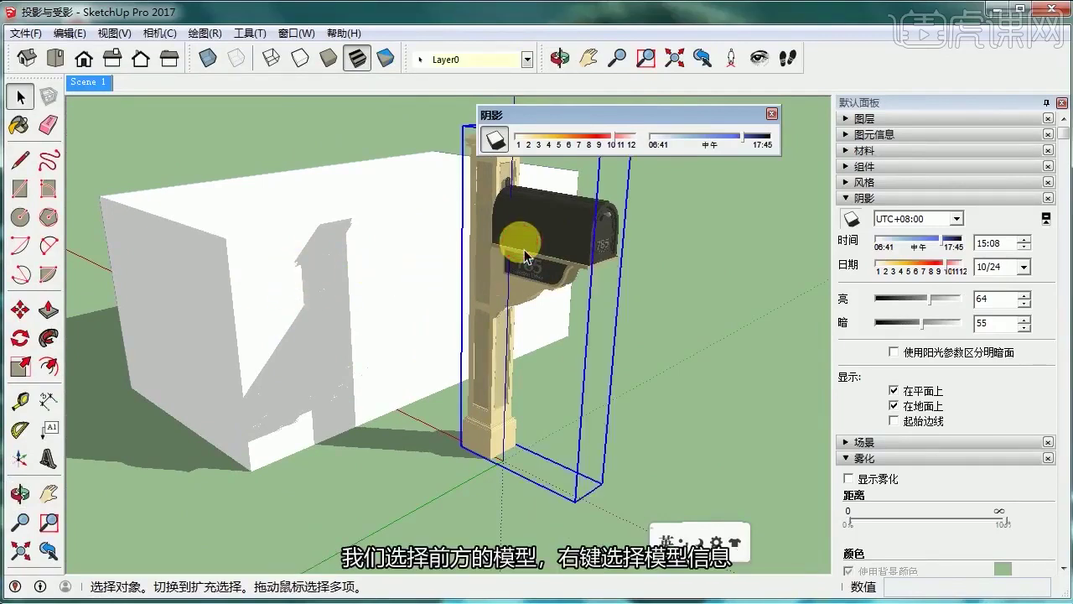
pyautogui.rightClick(513, 242)
pyautogui.click(552, 249)
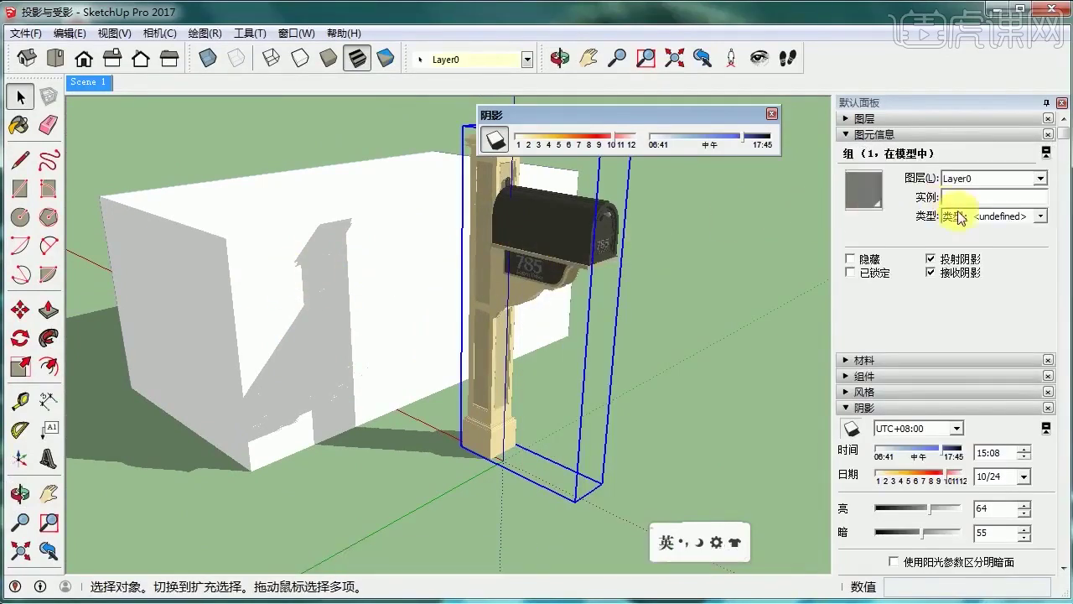
pyautogui.click(1048, 152)
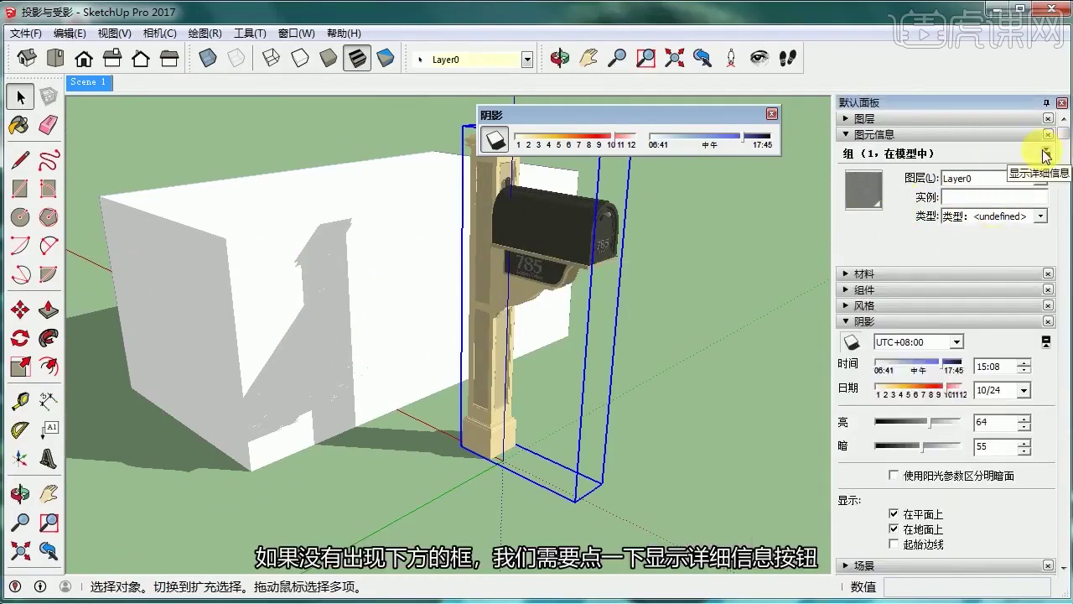
pyautogui.click(1046, 153)
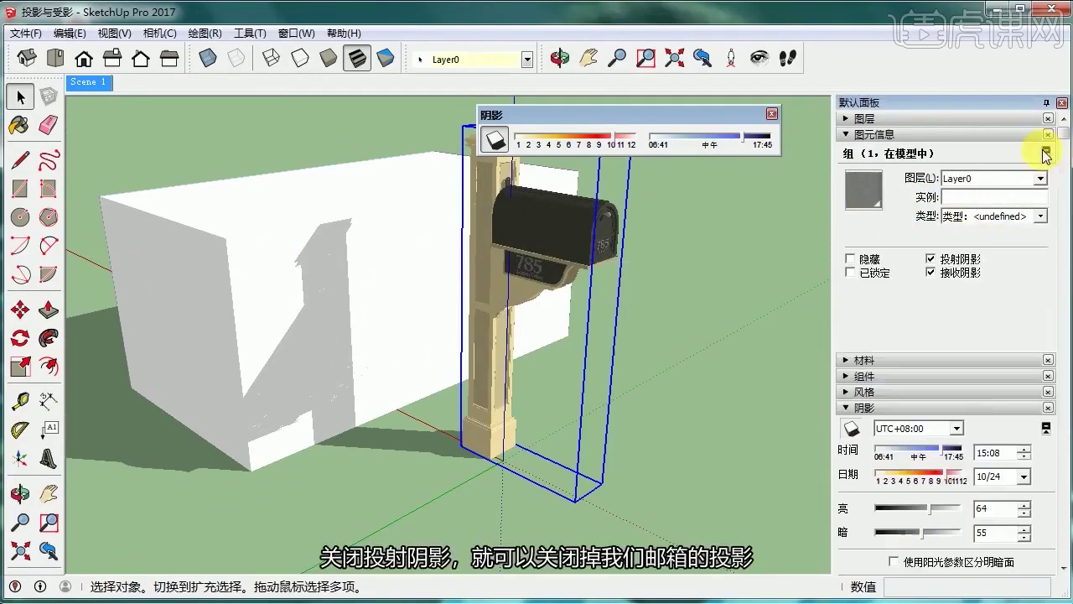
# Step: Turn casting shadows (投射阴影) and receiving shadows (接收阴影) off for the mailbox group and back on
pyautogui.click(930, 259)
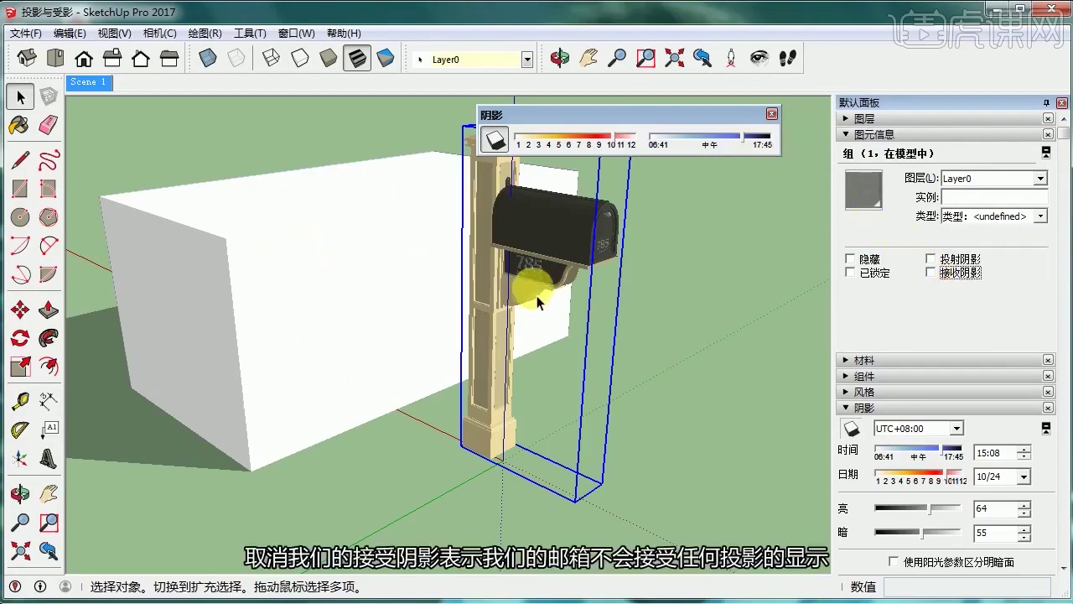
pyautogui.scroll(5, 492, 259)
pyautogui.moveTo(491, 259); pyautogui.dragTo(455, 240, button='middle')
pyautogui.click(931, 261)
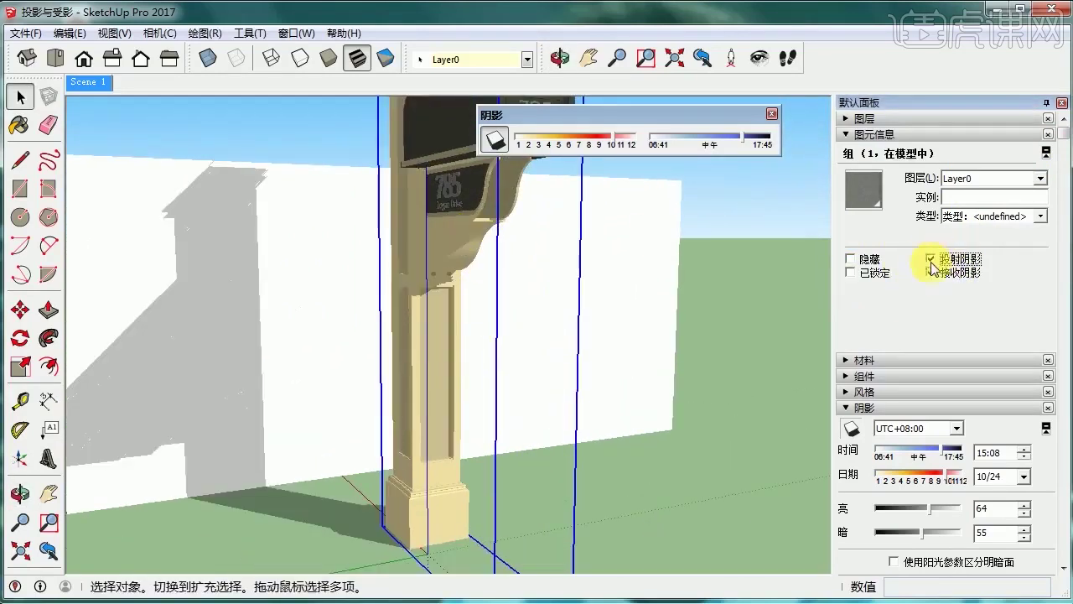
# Step: Toggle receiving shadows (接收阴影) for the mailbox group several times, leaving the option off
pyautogui.click(937, 277)
pyautogui.click(936, 277)
pyautogui.click(936, 278)
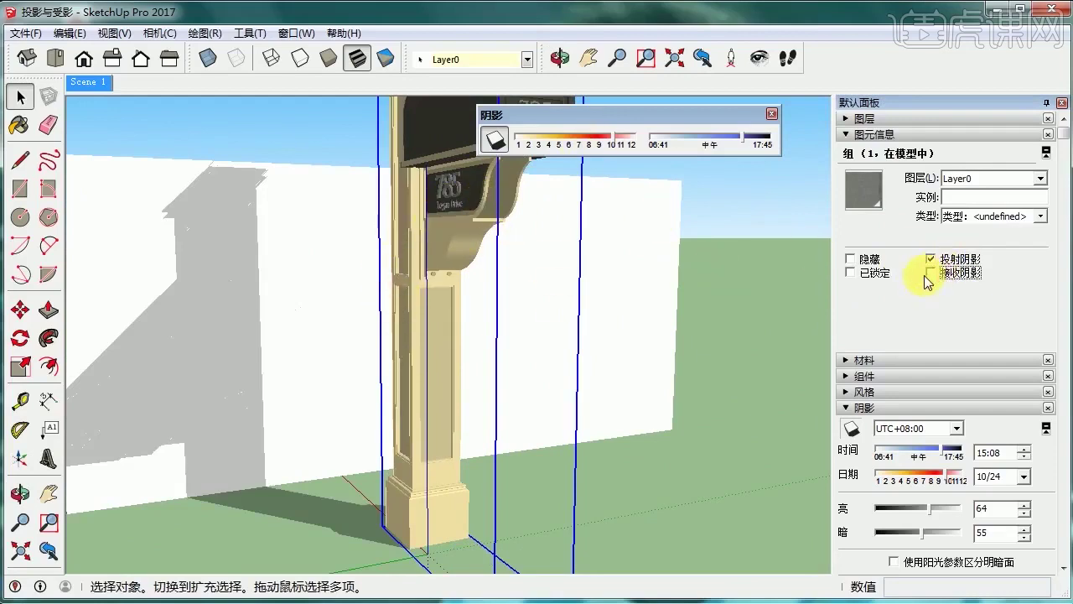
# Step: Lock the mailbox group, undo the lock, and turn receiving shadows (接收阴影) back on
pyautogui.click(852, 272)
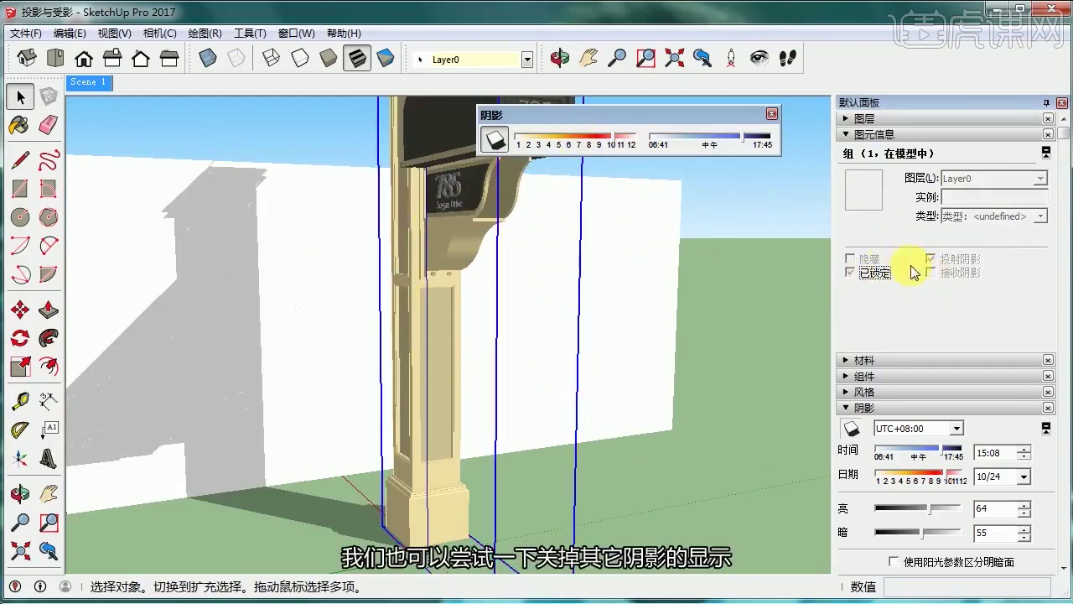
pyautogui.hotkey('ctrl', 'z')
pyautogui.click(931, 272)
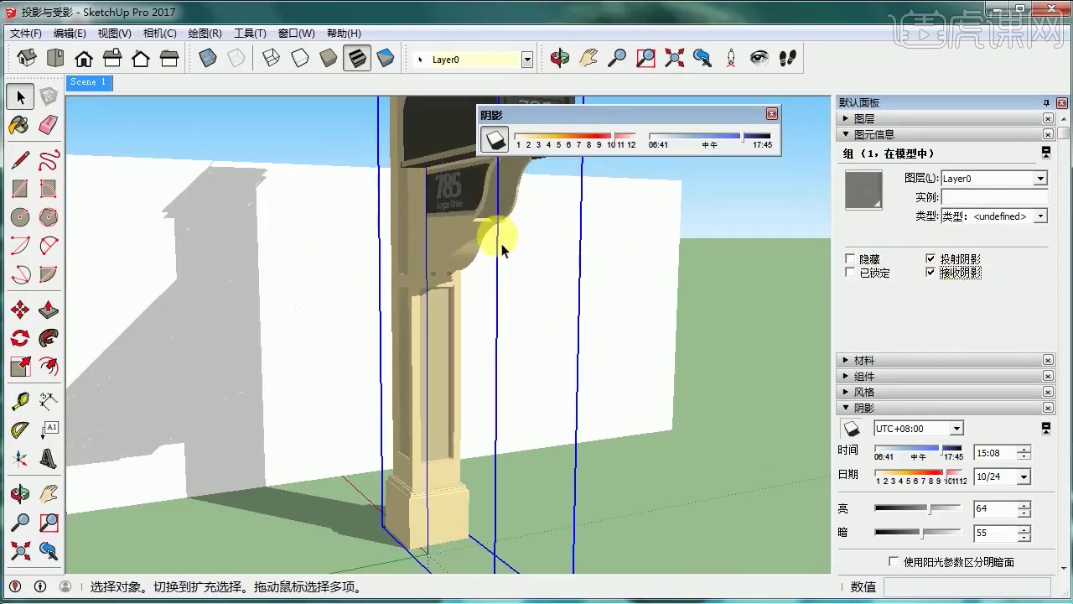
pyautogui.scroll(-5, 570, 304)
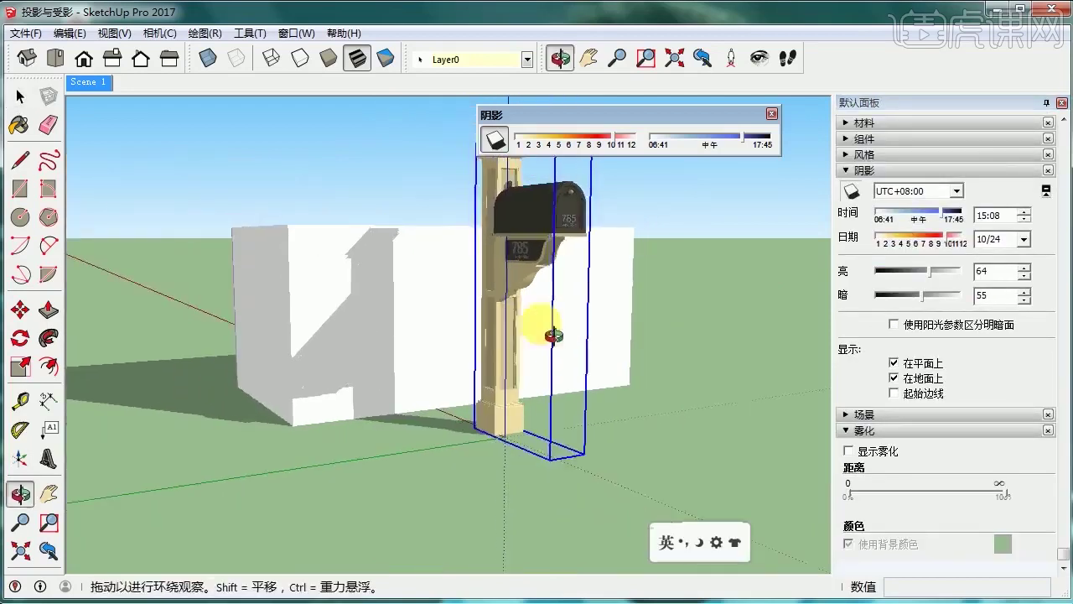